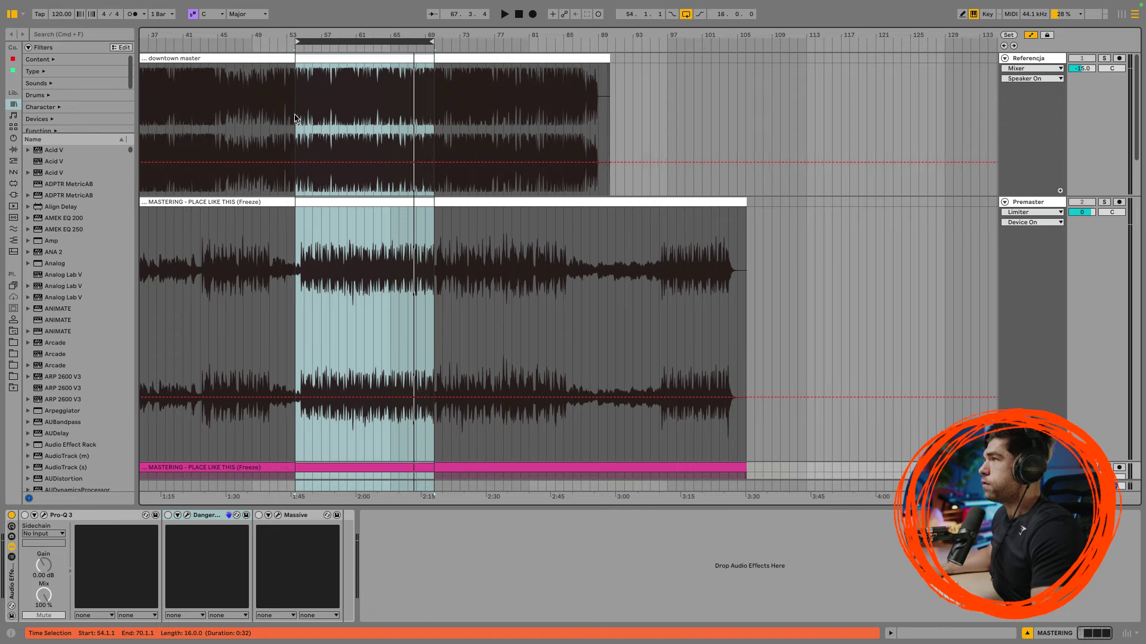
# - Play from bar 54 and compare the Referencja track with the MASTERING track by soloing them alternately
pyautogui.click(297, 129)
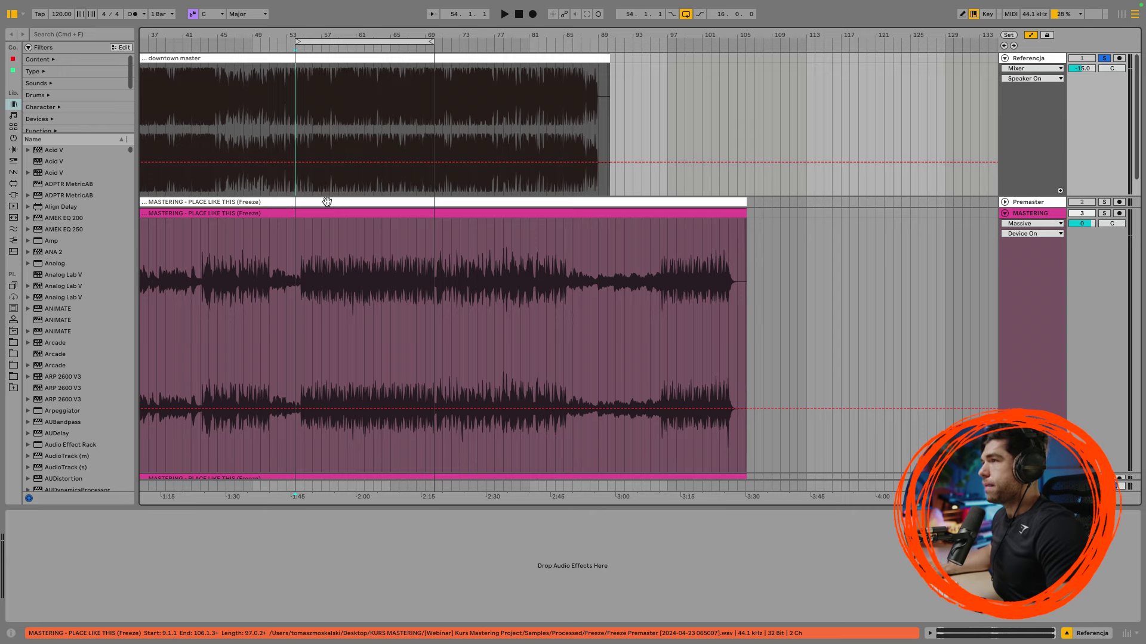
pyautogui.press('space')
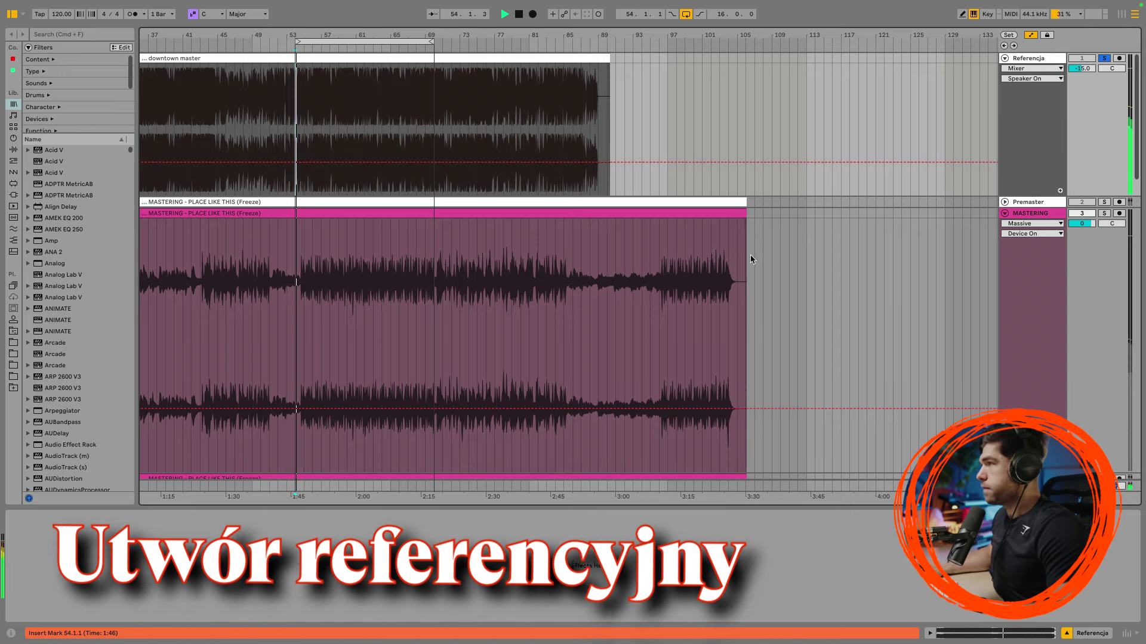
pyautogui.click(1105, 214)
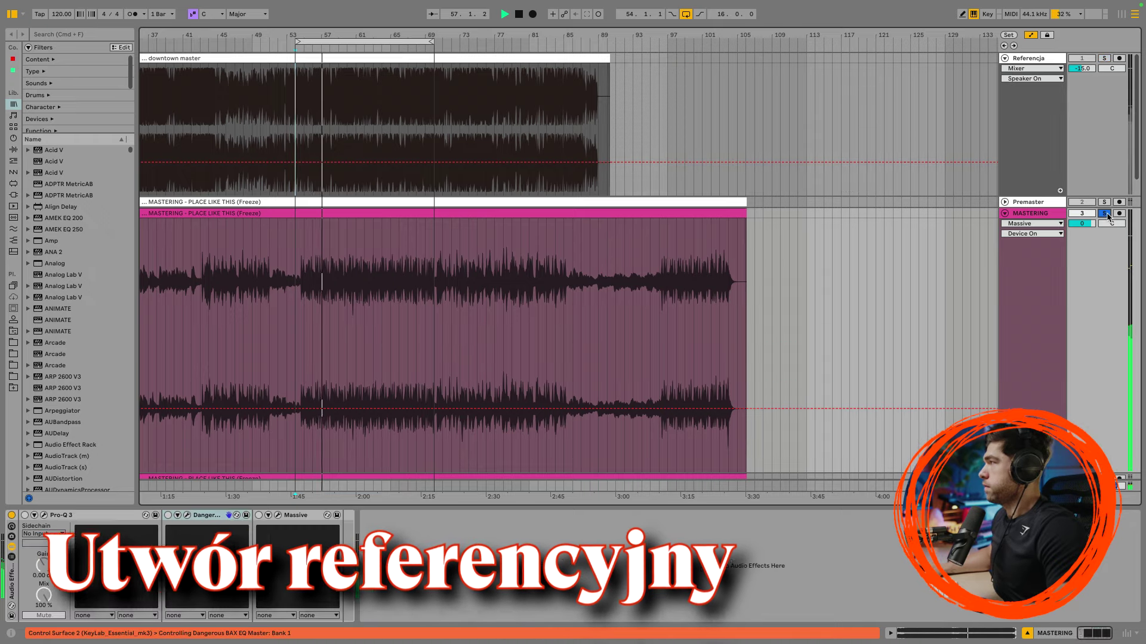
pyautogui.click(1104, 58)
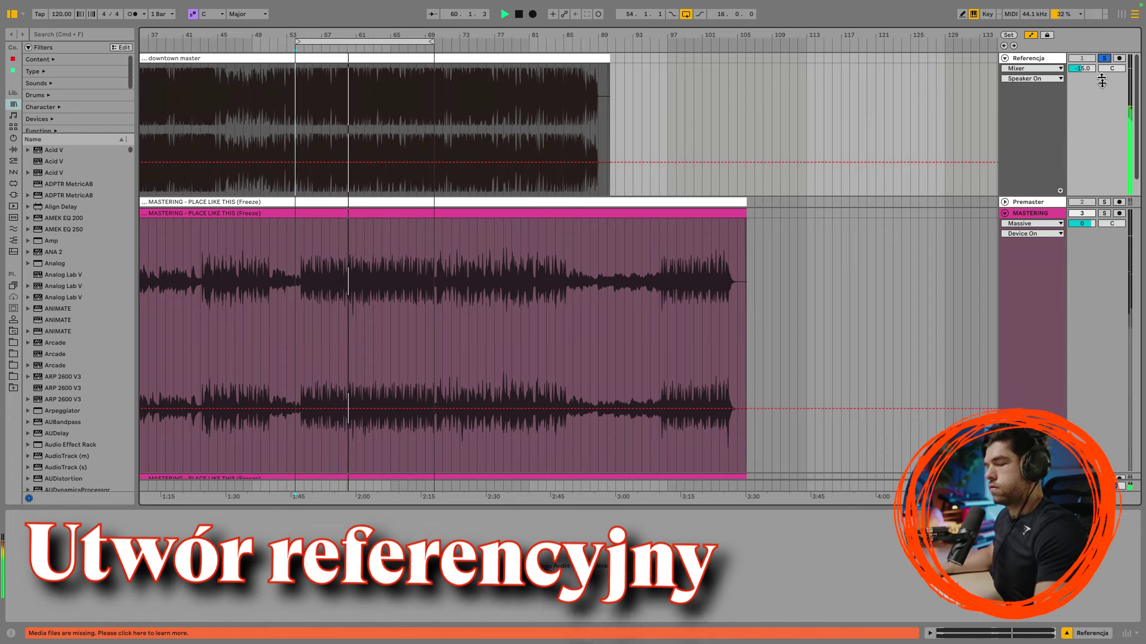
pyautogui.click(1104, 214)
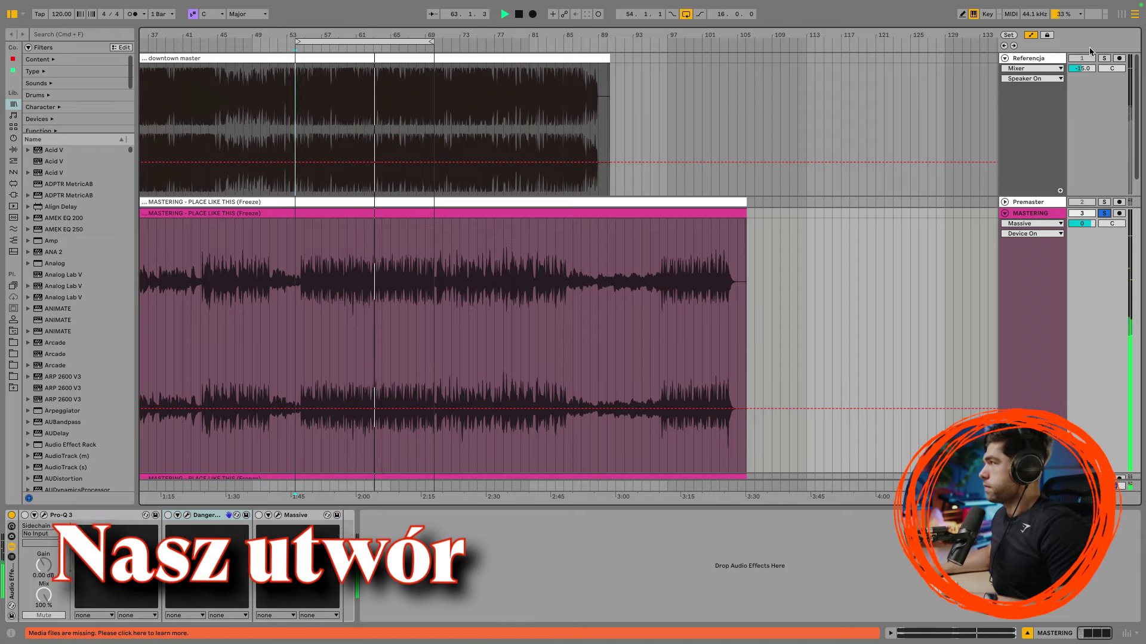
pyautogui.click(1104, 58)
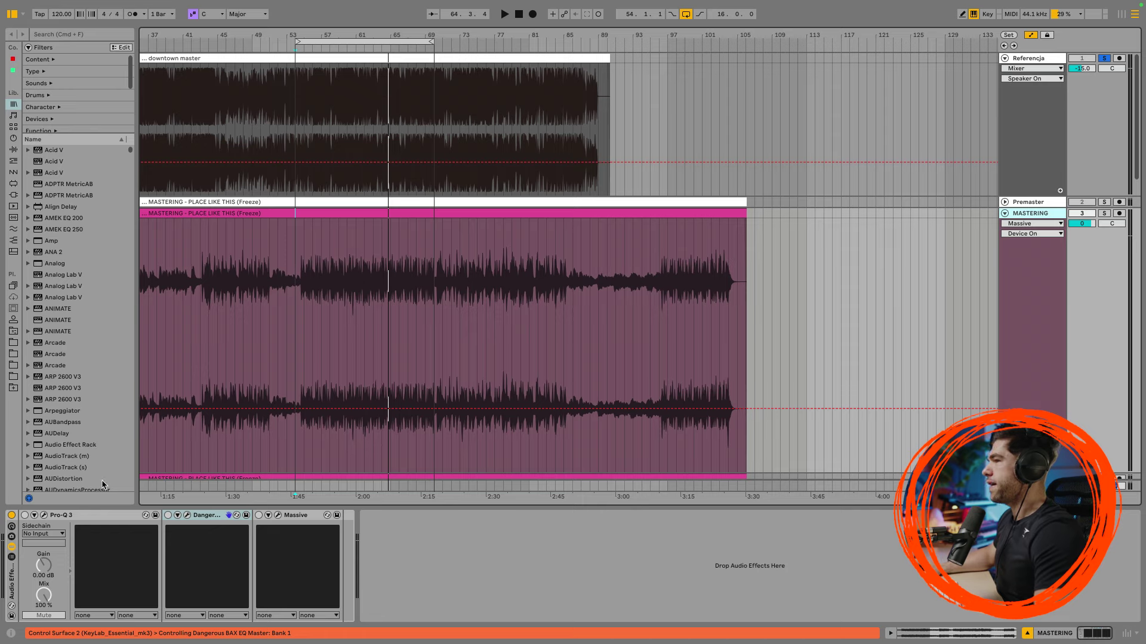
# - Enable Pro-Q 3 on the MASTERING track, soloed for listening, and set the EQ's display range to 6 dB
pyautogui.click(24, 516)
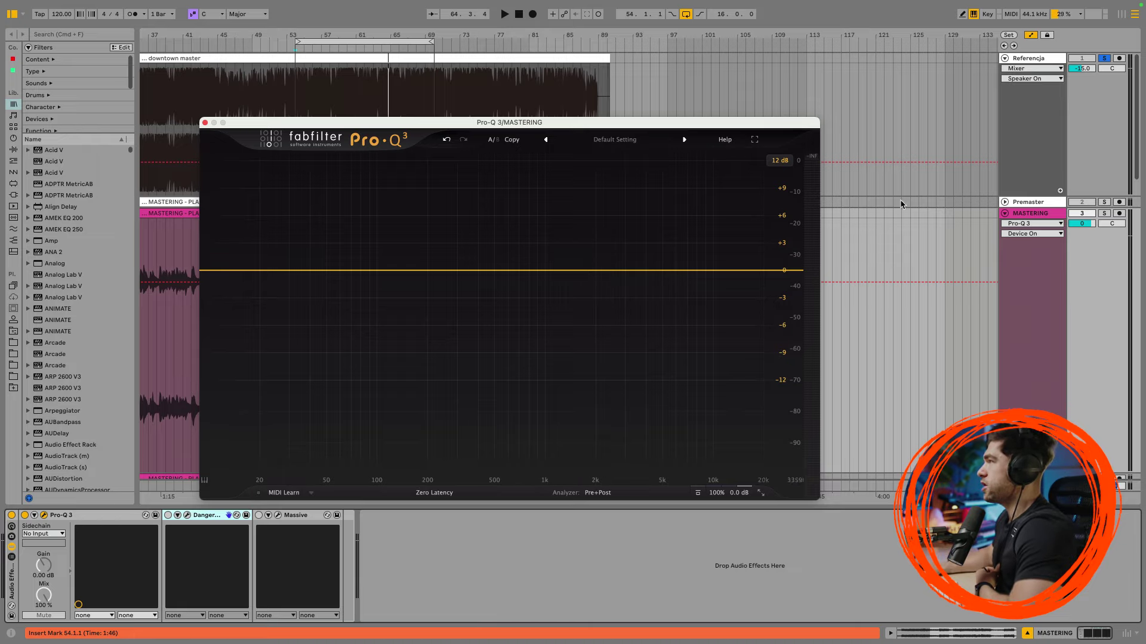
pyautogui.click(1104, 213)
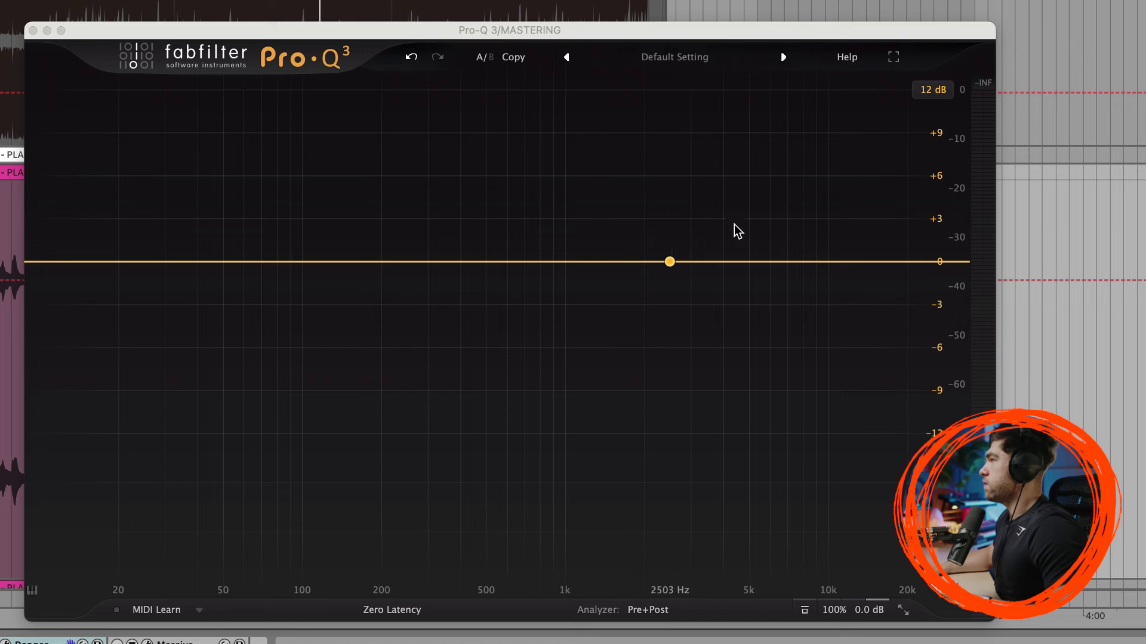
pyautogui.click(948, 90)
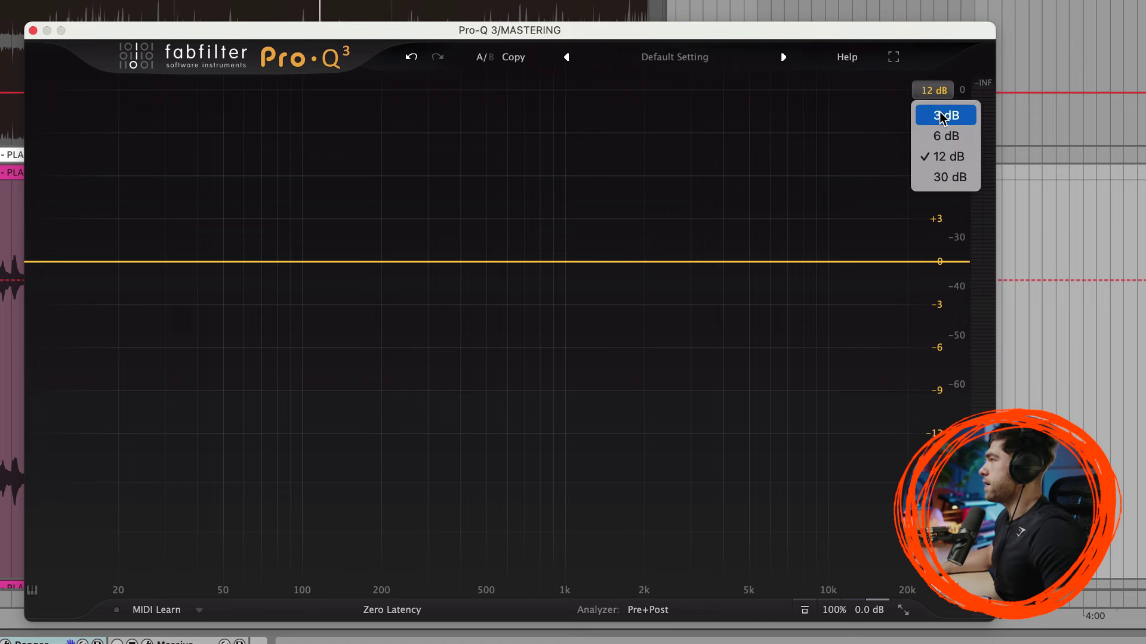
pyautogui.click(940, 116)
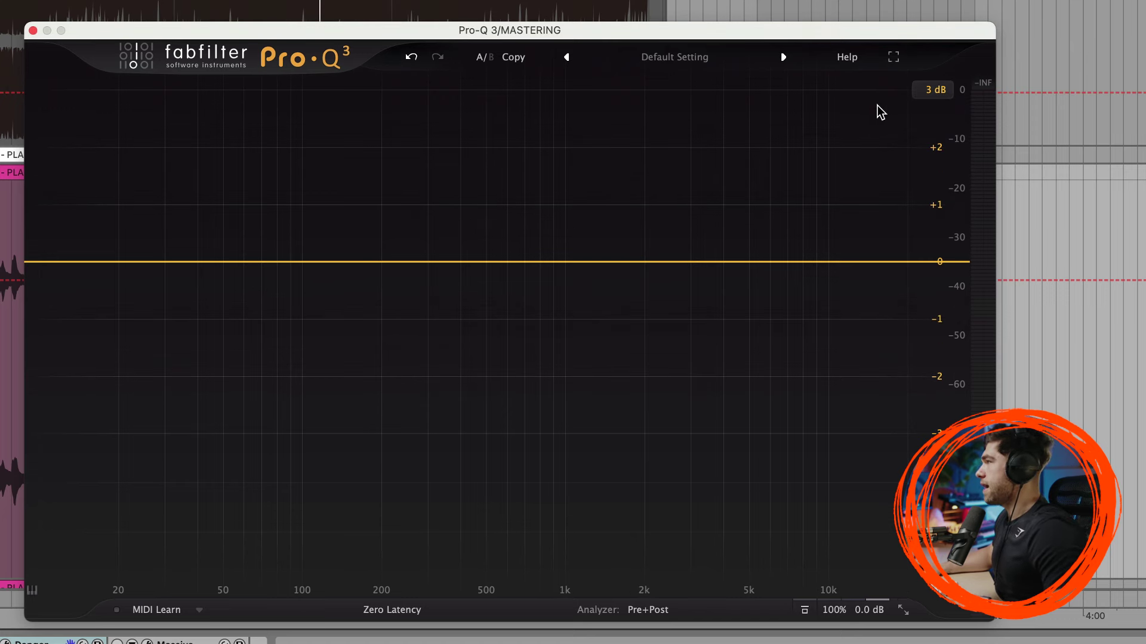
pyautogui.click(934, 91)
pyautogui.click(938, 131)
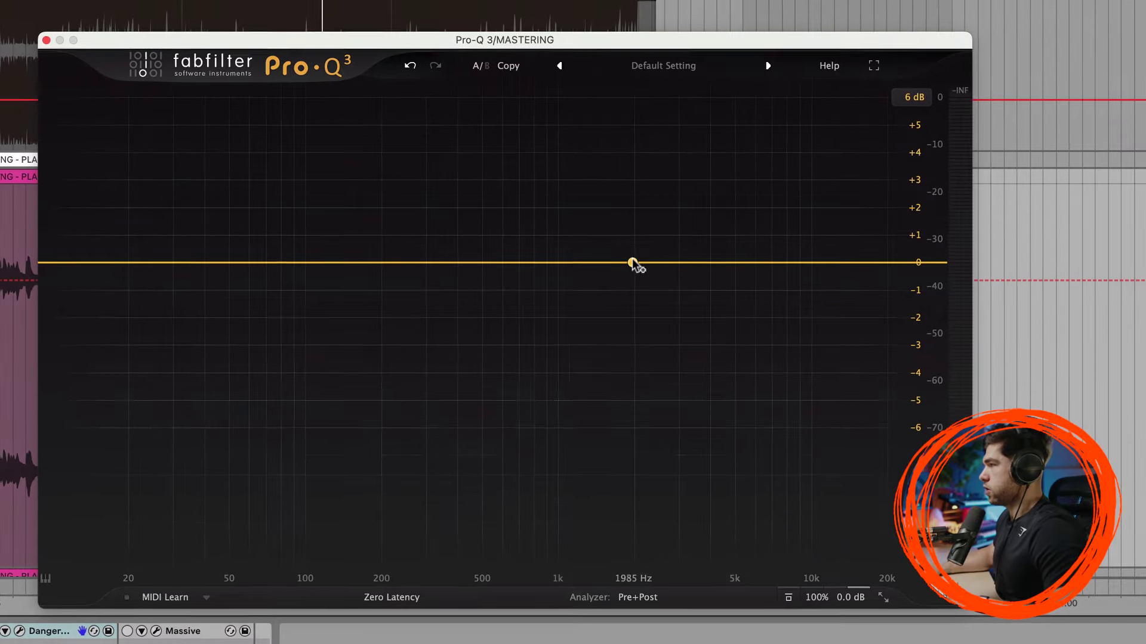
# - During playback, add a bell band boosted about 1.6 dB around 3.2 kHz and sweep it in solo to locate the presence range
pyautogui.press('space')
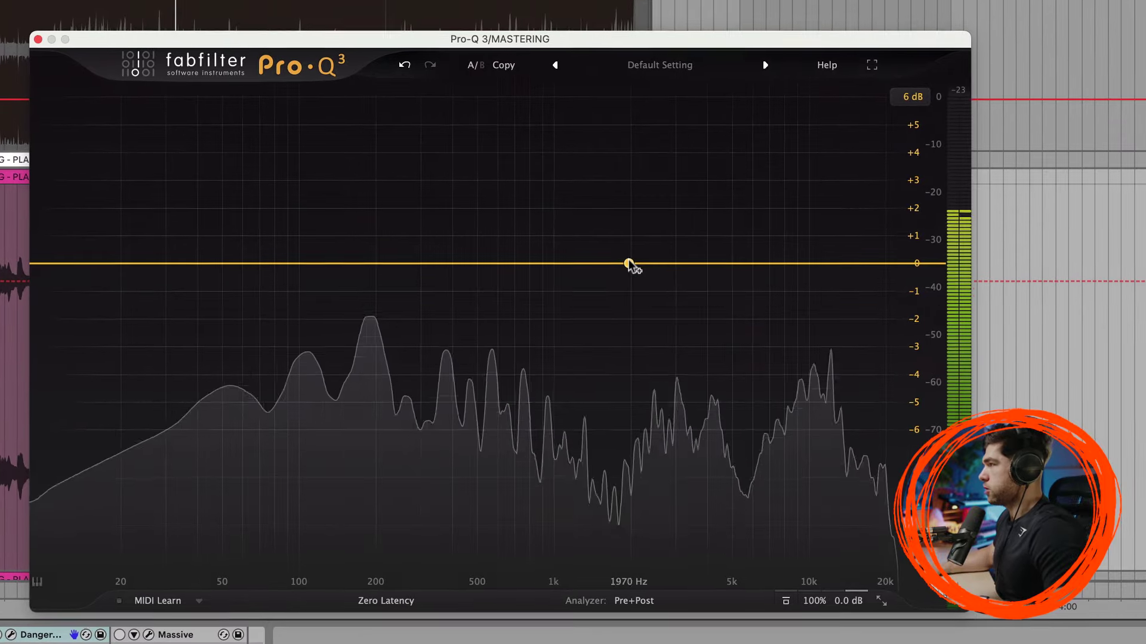
pyautogui.moveTo(633, 263); pyautogui.dragTo(614, 230)
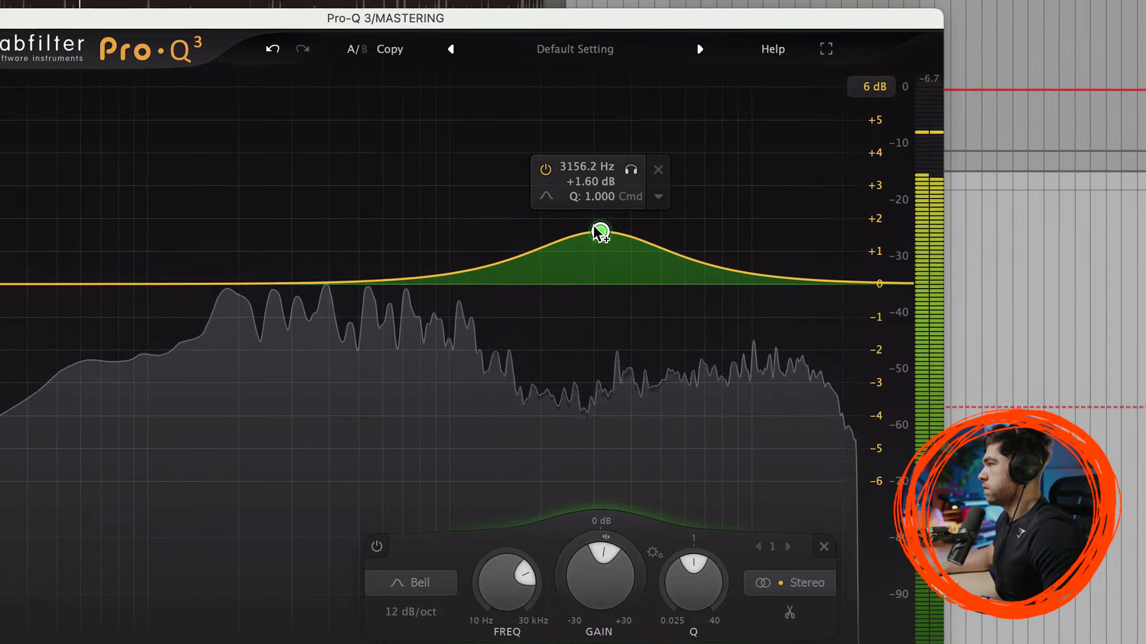
pyautogui.moveTo(636, 168); pyautogui.dragTo(646, 171)
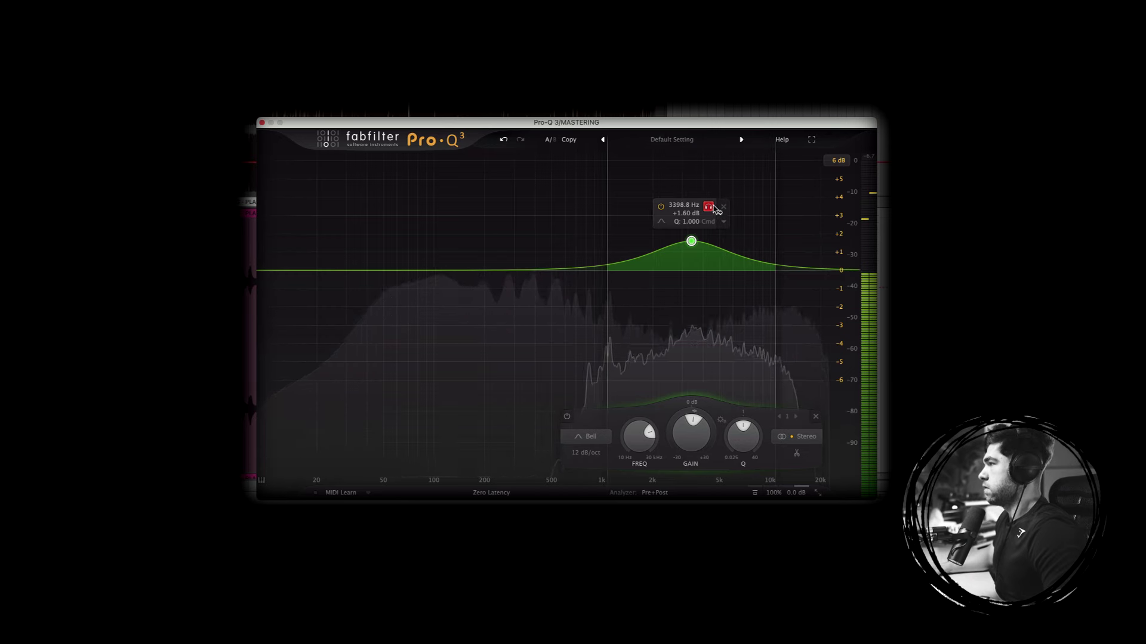
pyautogui.moveTo(716, 209); pyautogui.dragTo(710, 210)
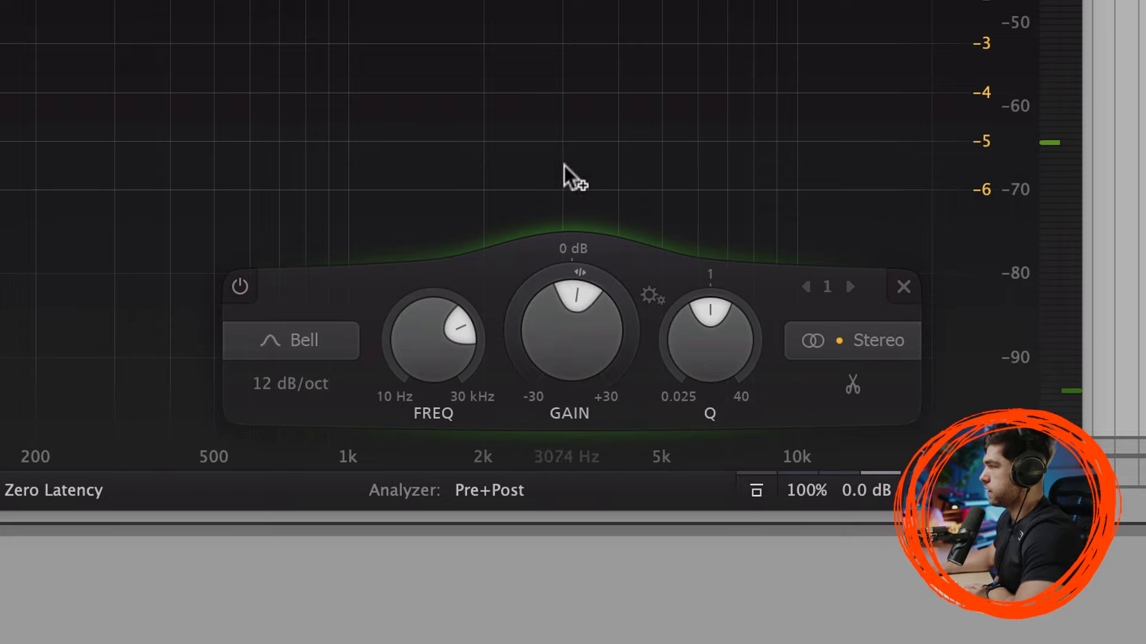
# - Raise the gain of the presence bell to about +2 dB and compare the sound with Pro-Q 3 bypassed and active
pyautogui.press('space')
pyautogui.moveTo(558, 340)
pyautogui.mouseDown()
pyautogui.moveTo(545, 353)
pyautogui.moveTo(545, 214)
pyautogui.moveTo(539, 348)
pyautogui.mouseUp()
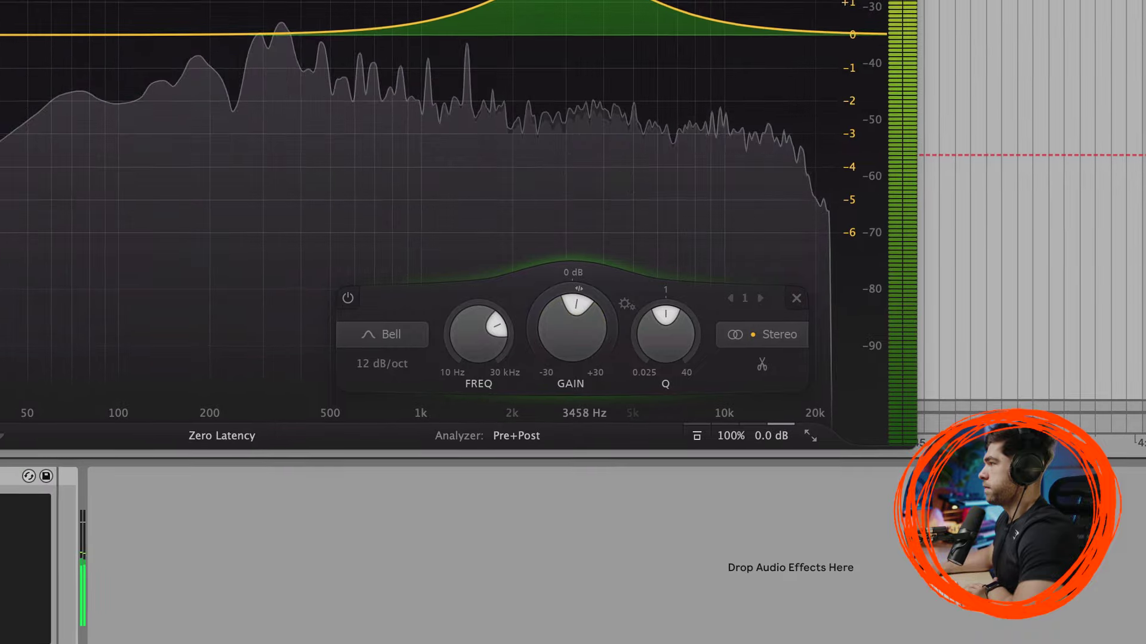
pyautogui.press('space')
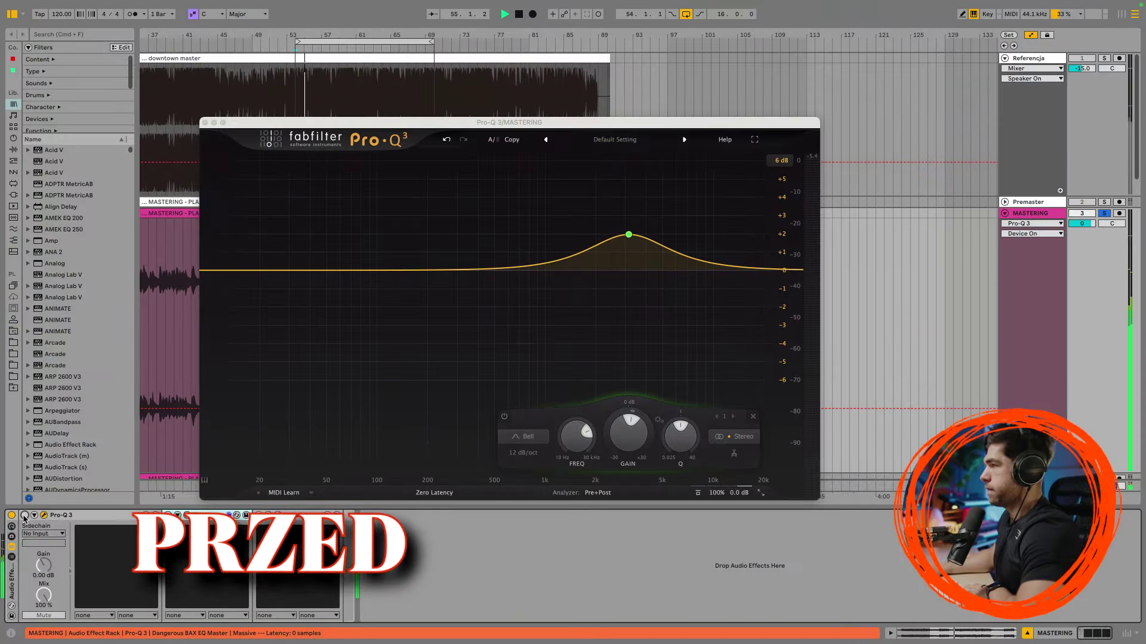
pyautogui.click(24, 515)
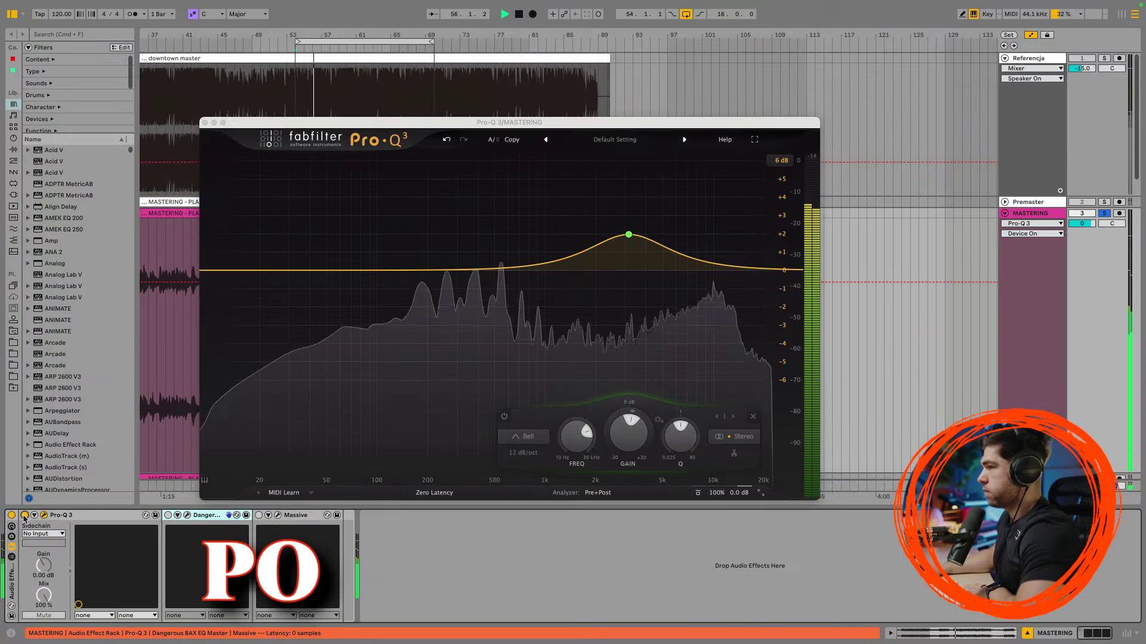
# - Add a second bell band in the low mids and sweep it in solo during playback to about 185 Hz
pyautogui.click(356, 395)
pyautogui.press('space')
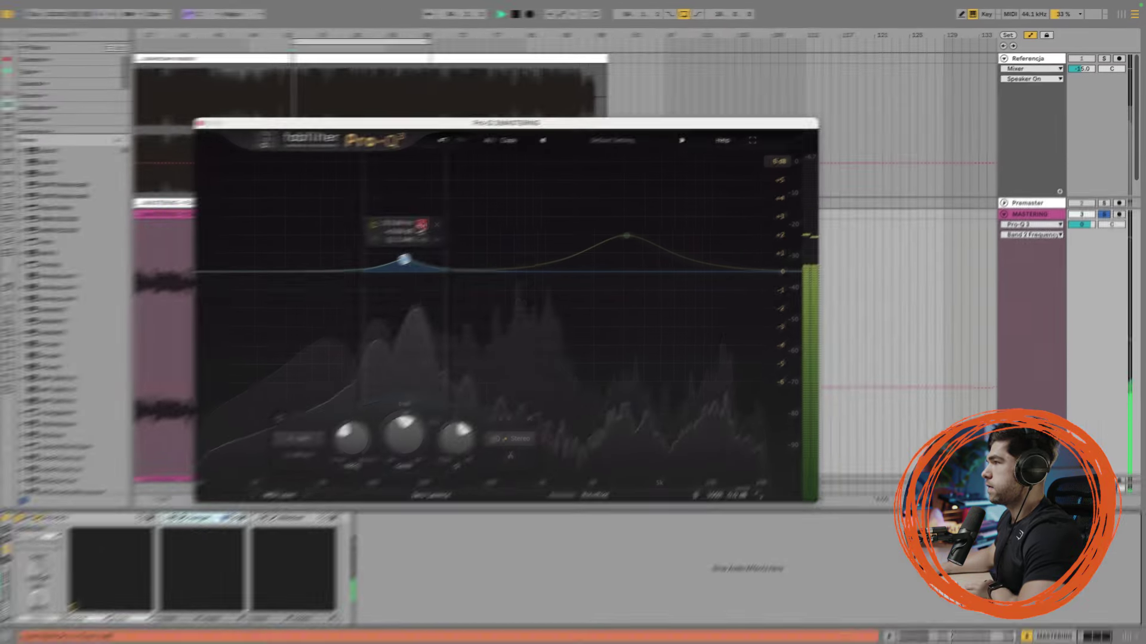
pyautogui.moveTo(419, 229); pyautogui.dragTo(438, 228)
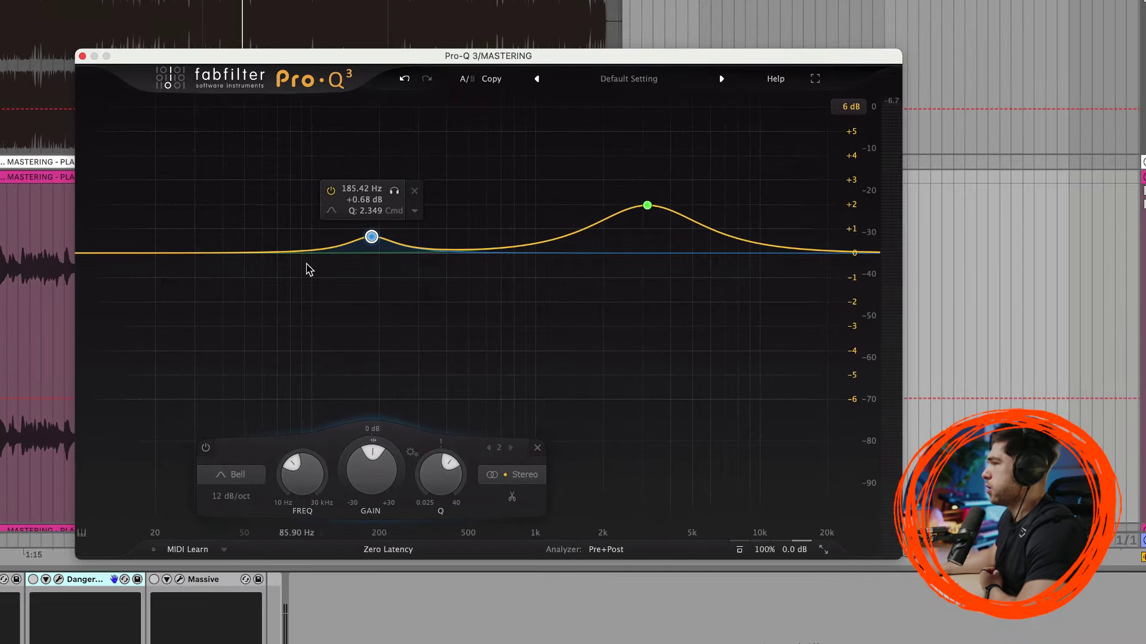
# - Turn the 185 Hz bell into a cut of about -1.38 dB, with its Q brought to about 5.18
pyautogui.moveTo(433, 493); pyautogui.dragTo(494, 93)
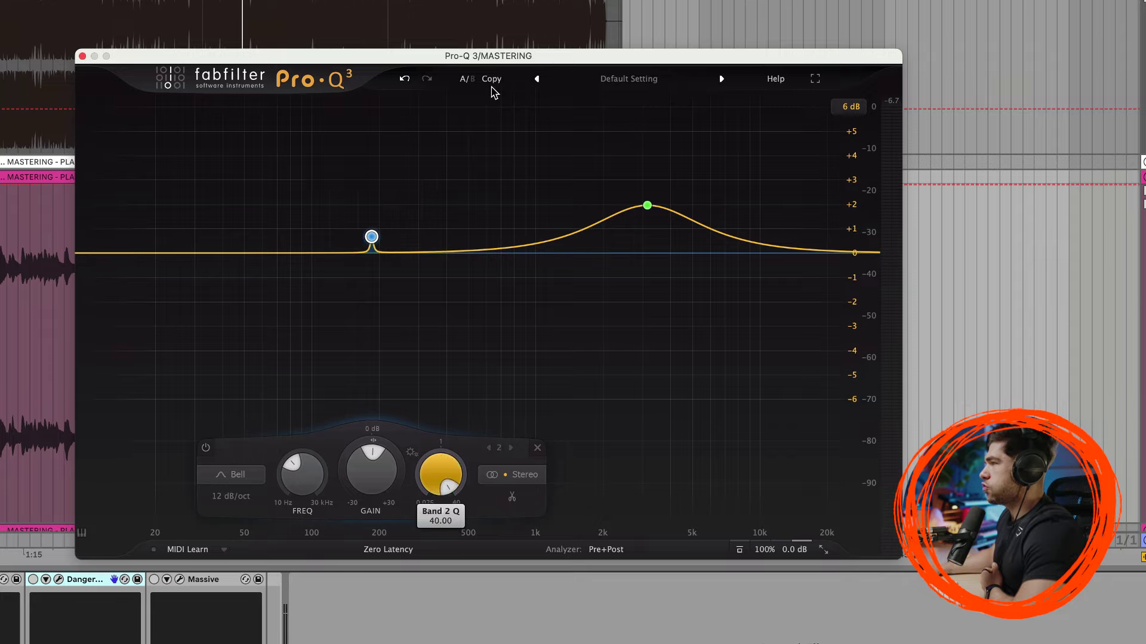
pyautogui.moveTo(353, 472)
pyautogui.mouseDown()
pyautogui.moveTo(350, 537)
pyautogui.moveTo(350, 492)
pyautogui.mouseUp()
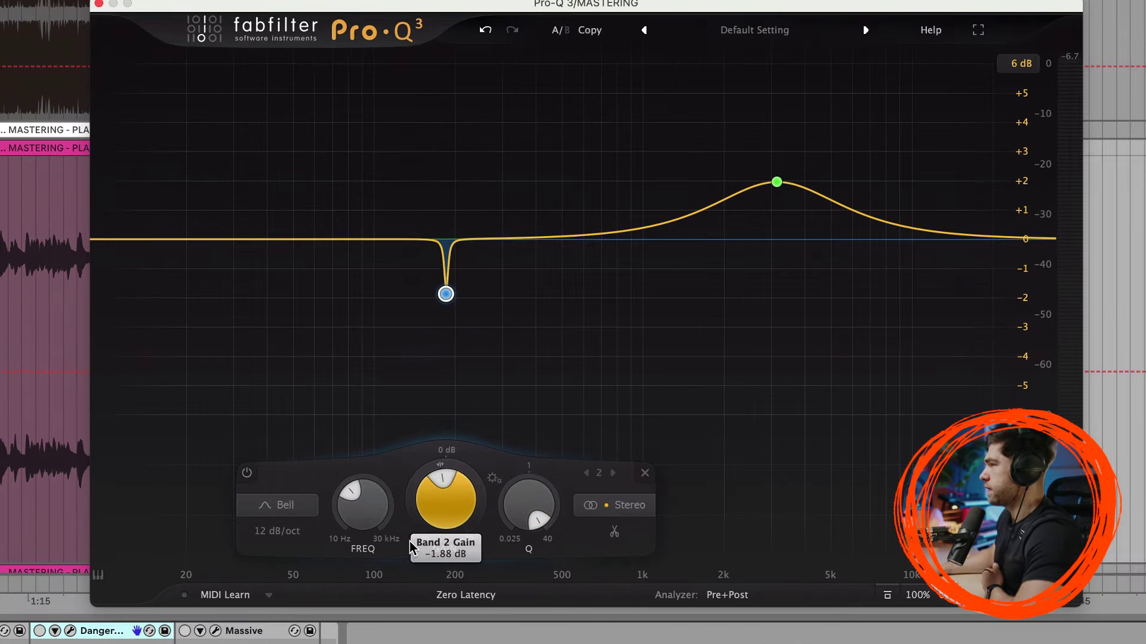
pyautogui.moveTo(409, 548); pyautogui.dragTo(412, 526)
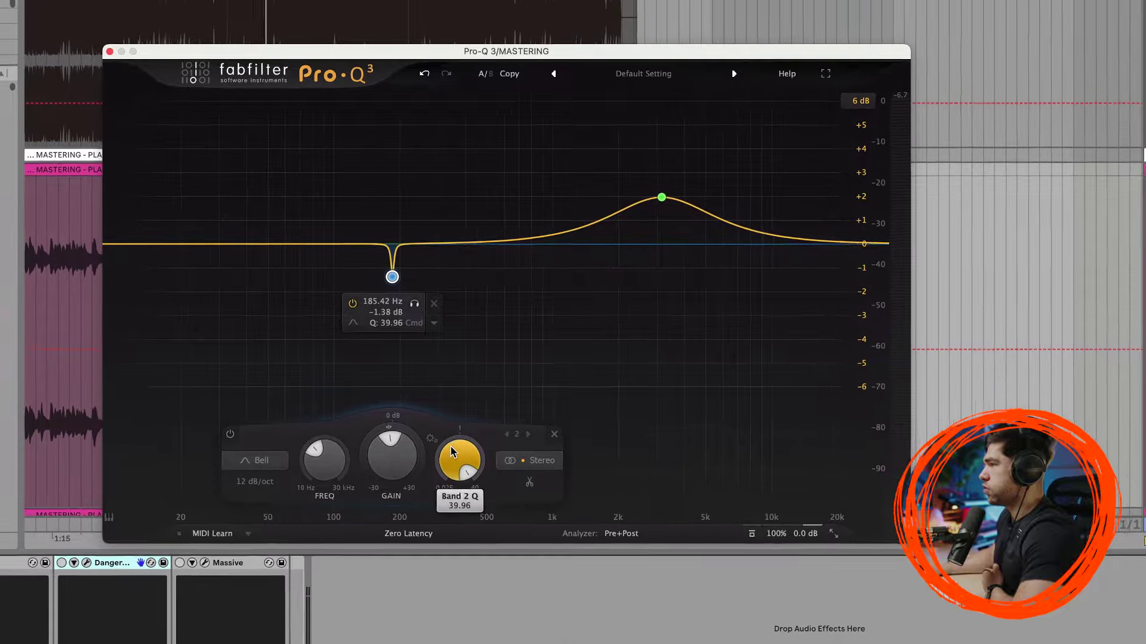
pyautogui.moveTo(451, 453); pyautogui.dragTo(441, 503)
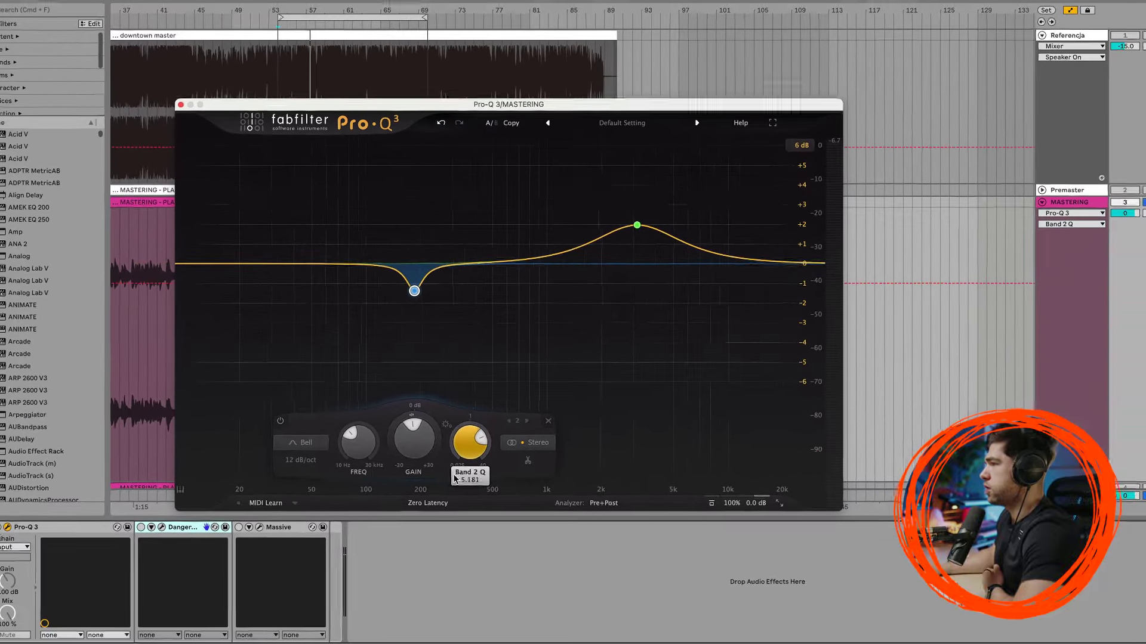
# - While listening, widen the 185 Hz cut to a Q of about 3.84 and deepen it to about -1.9 dB, comparing against bypass
pyautogui.press('space')
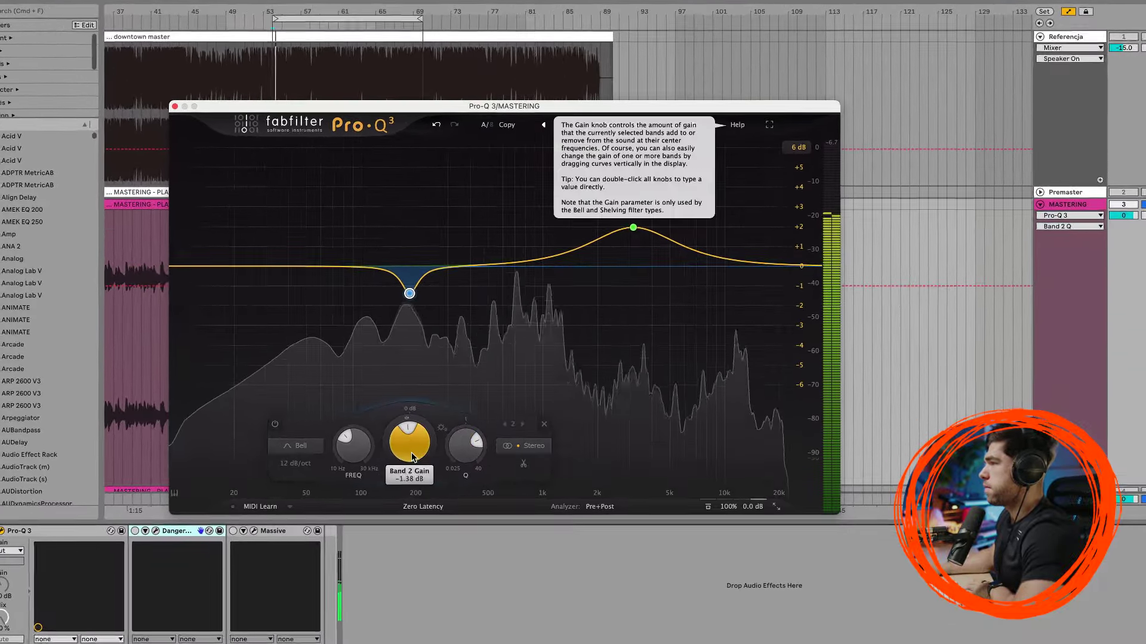
pyautogui.moveTo(468, 448); pyautogui.dragTo(467, 458)
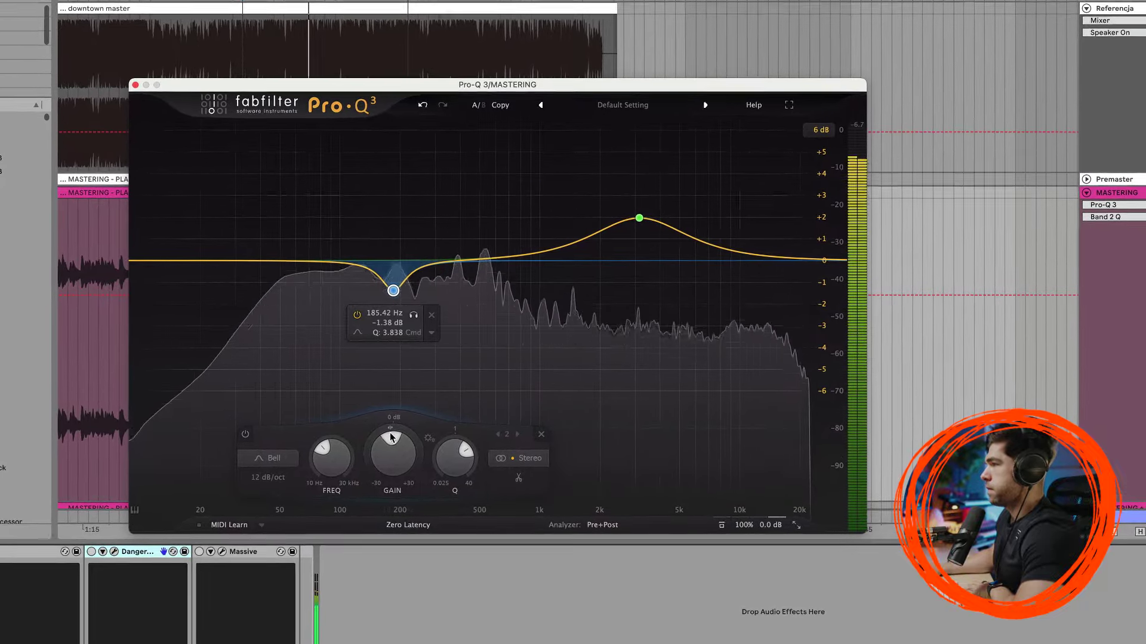
pyautogui.moveTo(392, 460)
pyautogui.moveTo(388, 514)
pyautogui.mouseDown()
pyautogui.moveTo(387, 536)
pyautogui.moveTo(380, 505)
pyautogui.mouseUp()
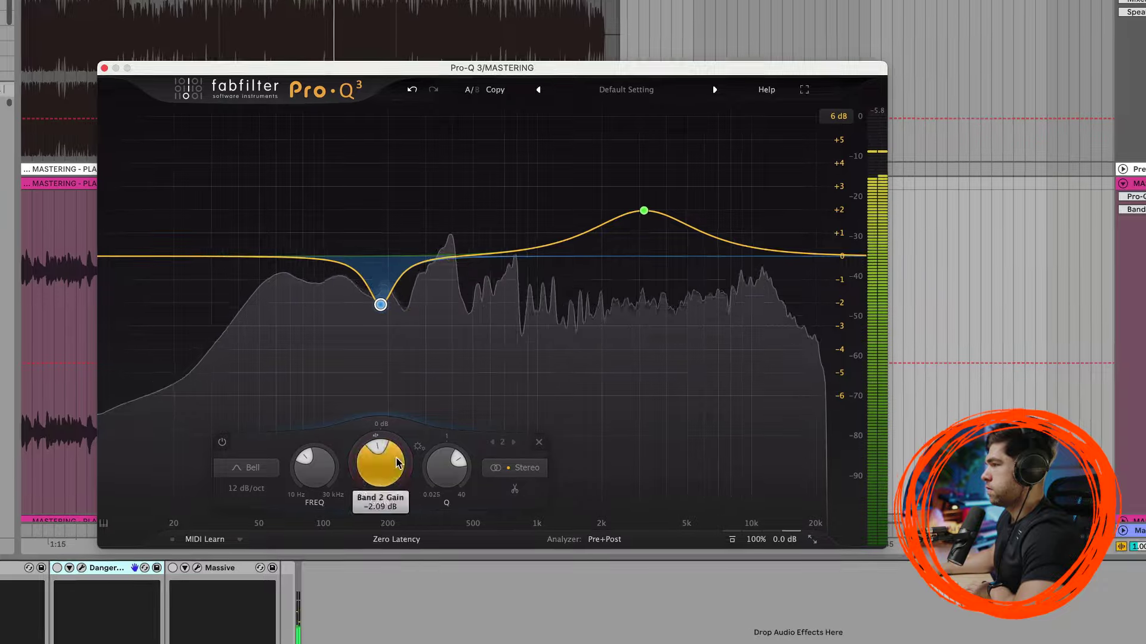
pyautogui.moveTo(388, 474)
pyautogui.moveTo(386, 464); pyautogui.dragTo(387, 458)
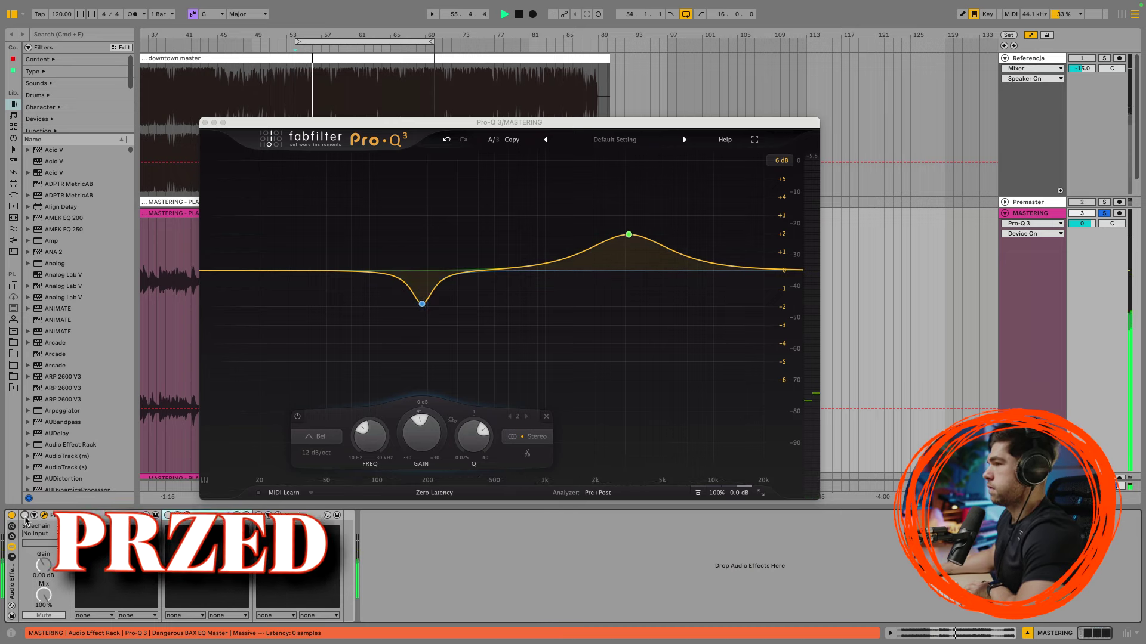
pyautogui.click(24, 516)
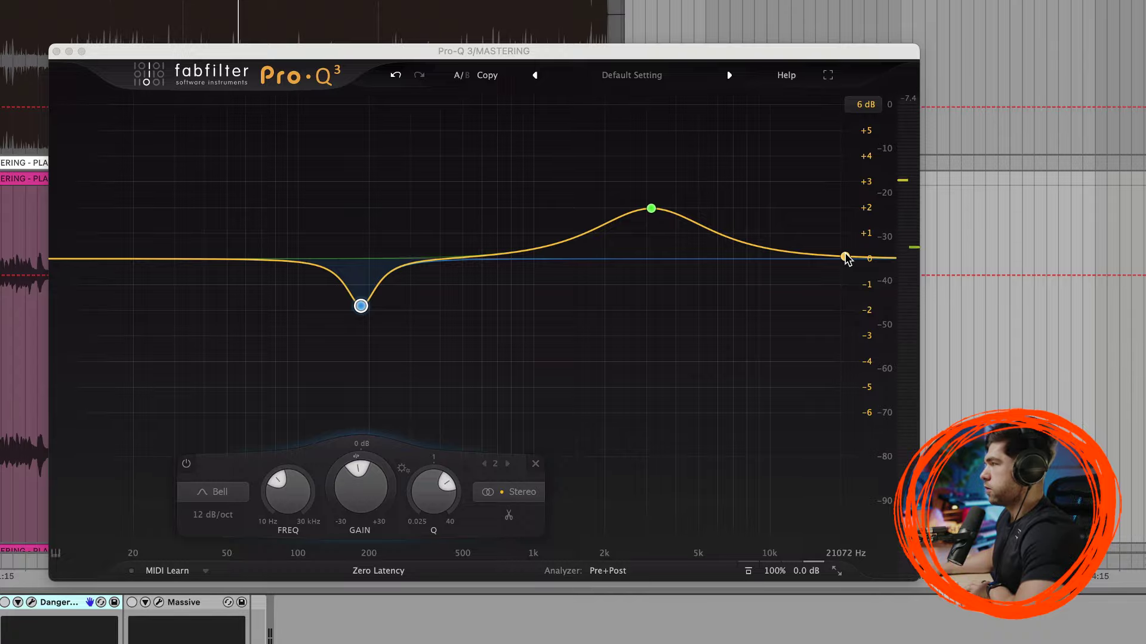
# - Add a high shelf at about 9.3 kHz with a Q of 0.3 and a boost of about 2 dB
pyautogui.click(845, 257)
pyautogui.moveTo(818, 241); pyautogui.dragTo(808, 240)
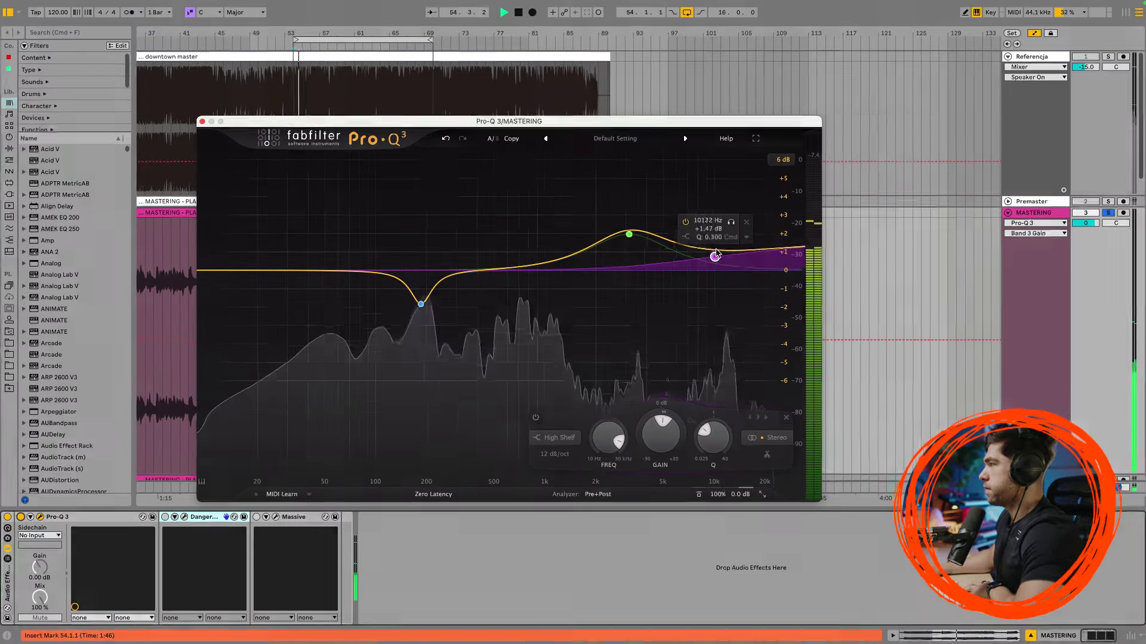
pyautogui.moveTo(716, 255)
pyautogui.mouseDown()
pyautogui.moveTo(708, 216)
pyautogui.moveTo(704, 234)
pyautogui.moveTo(719, 235)
pyautogui.mouseUp()
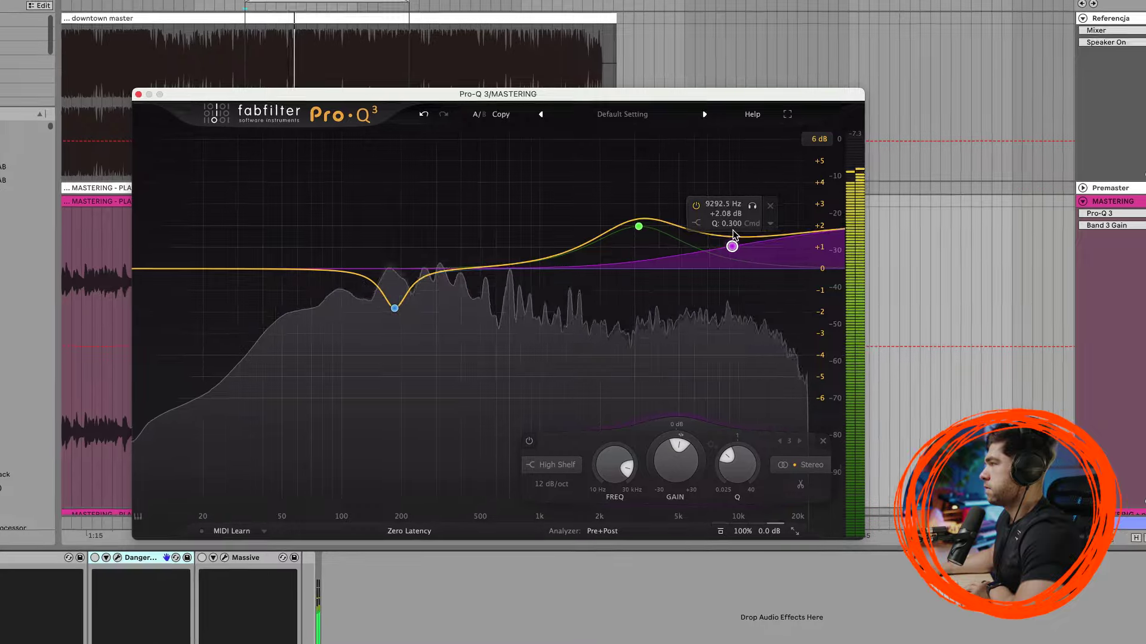
pyautogui.moveTo(733, 233); pyautogui.dragTo(739, 225)
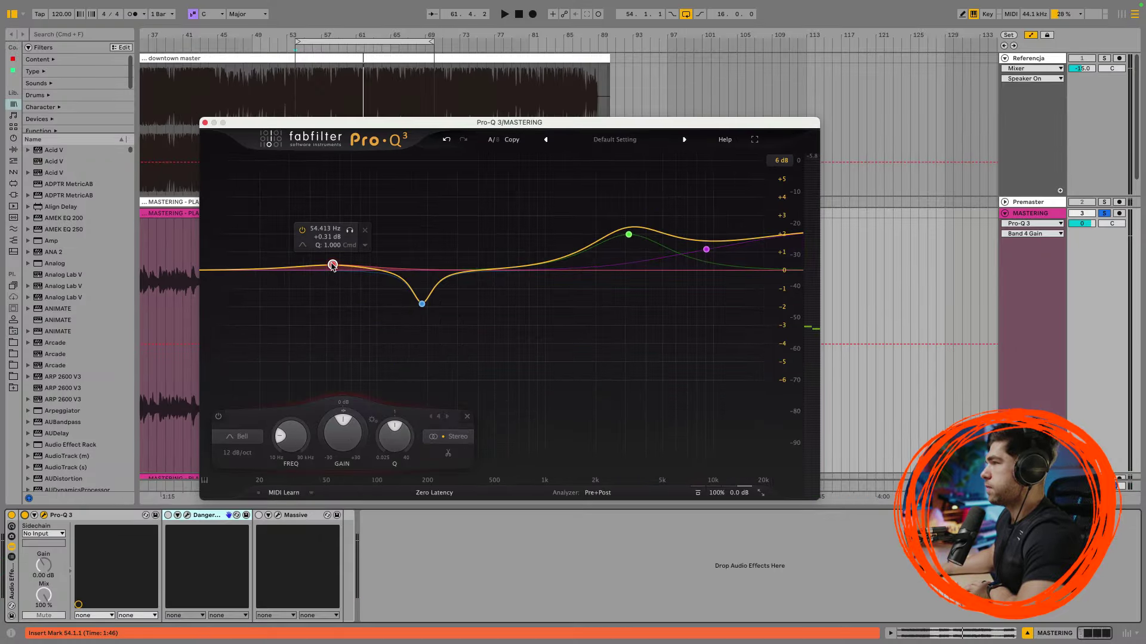
# - Boost the low bell by about 1.17 dB, narrow its Q to about 3.76 and sweep it in solo to about 63 Hz
pyautogui.moveTo(332, 267)
pyautogui.mouseDown()
pyautogui.moveTo(341, 256)
pyautogui.moveTo(325, 245)
pyautogui.mouseUp()
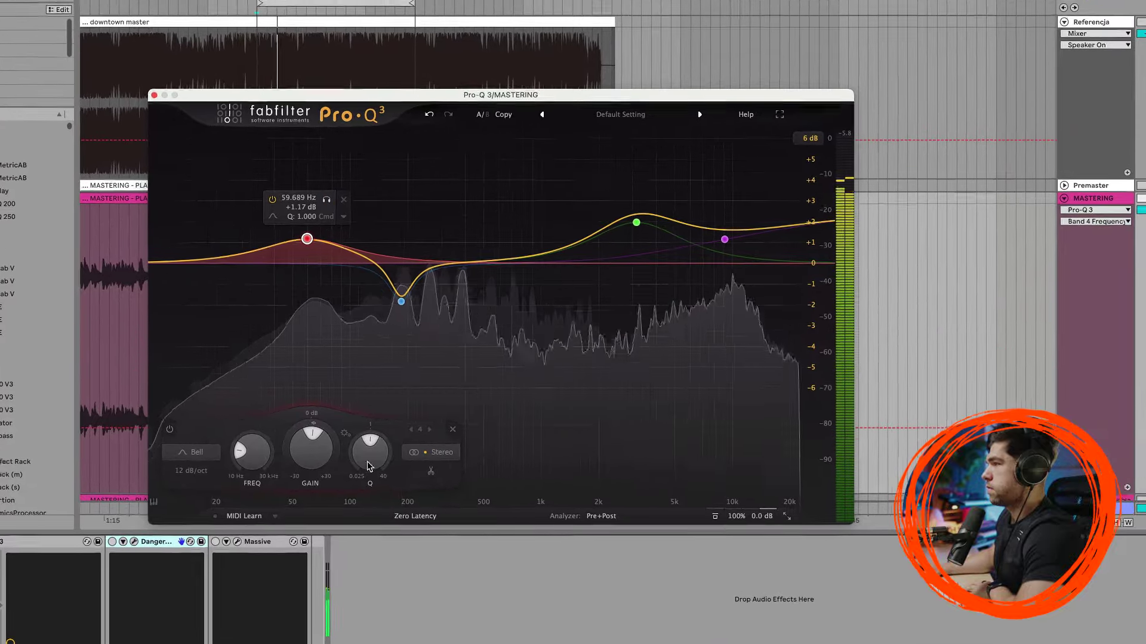
pyautogui.moveTo(368, 466); pyautogui.dragTo(370, 448)
pyautogui.click(326, 199)
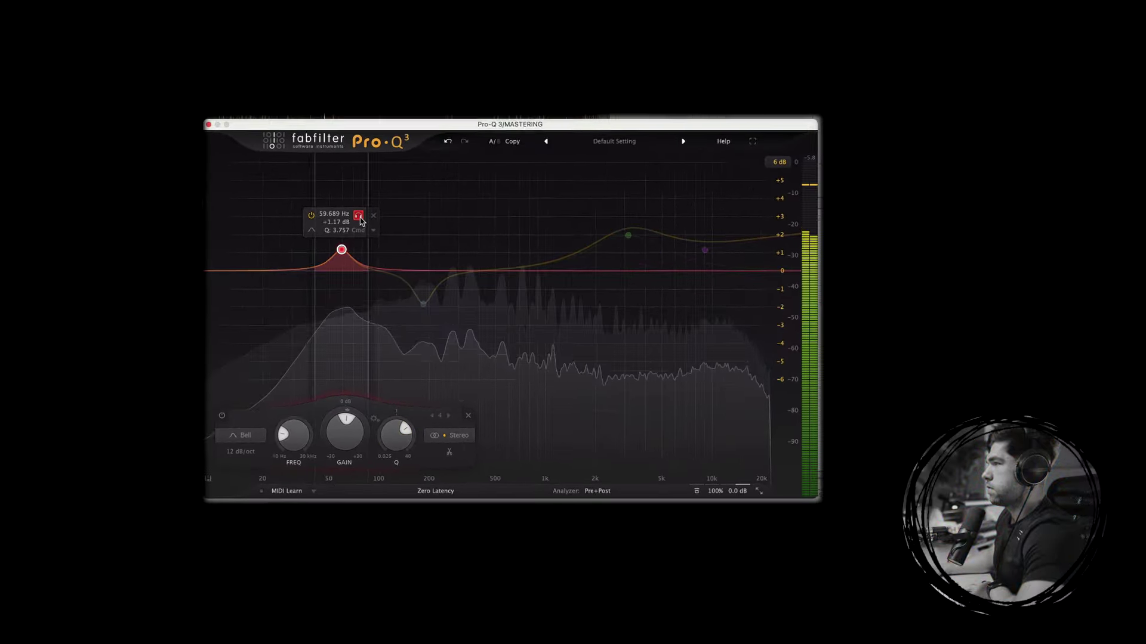
pyautogui.moveTo(360, 218); pyautogui.dragTo(368, 218)
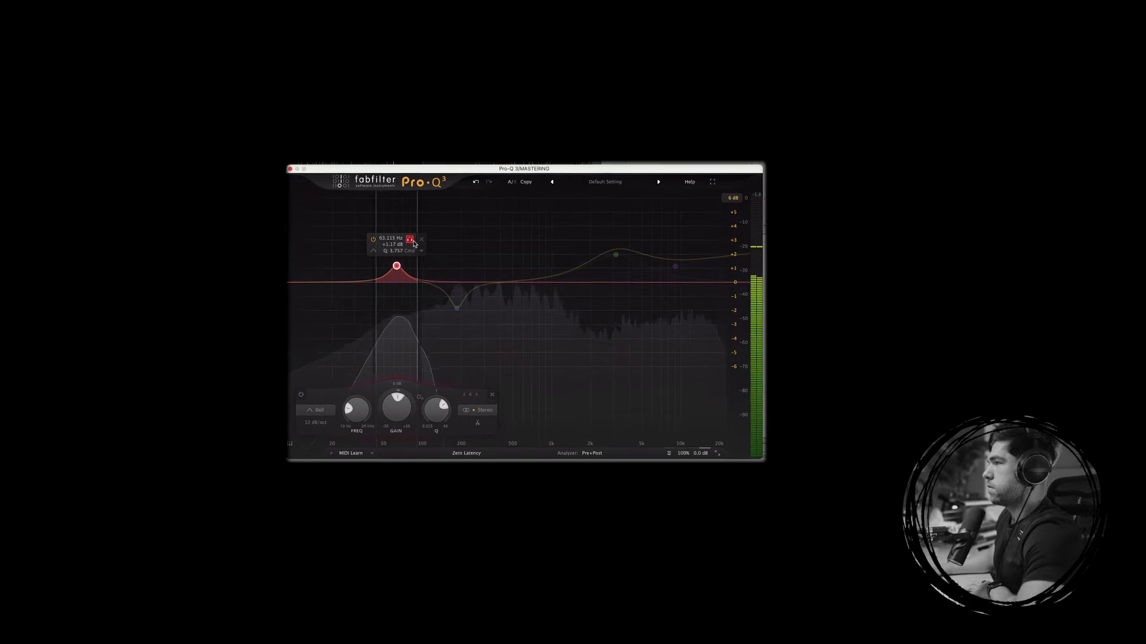
pyautogui.moveTo(418, 245); pyautogui.dragTo(417, 246)
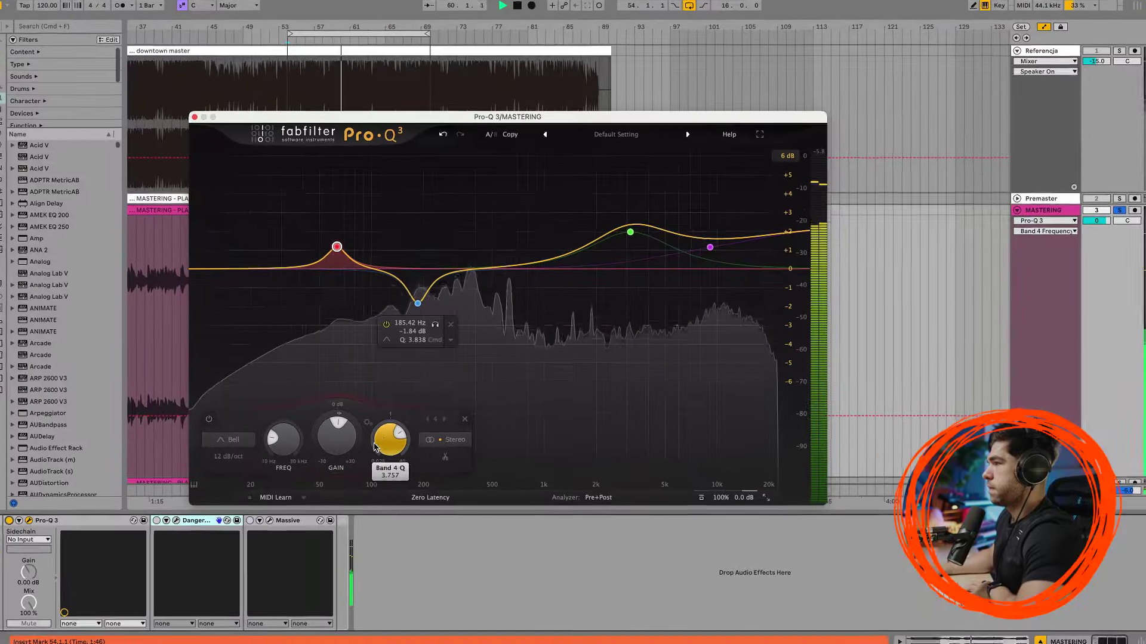
# - Widen the 63 Hz bell to a Q of about 2.25 and fine-tune its gain during playback
pyautogui.moveTo(433, 408); pyautogui.dragTo(432, 407)
pyautogui.moveTo(379, 441); pyautogui.dragTo(380, 453)
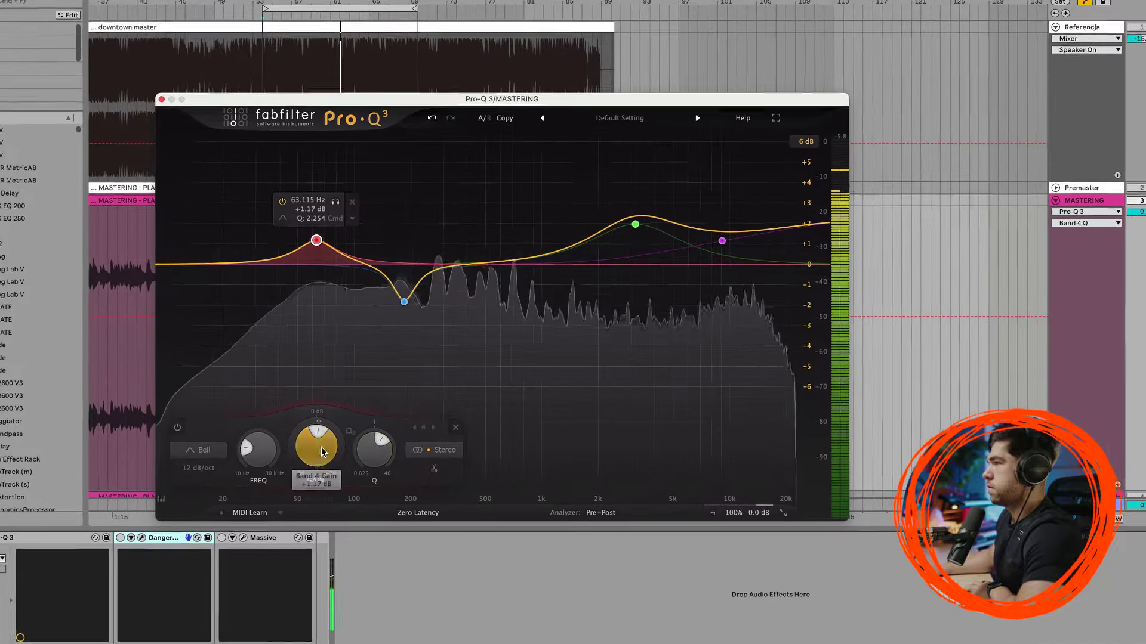
pyautogui.moveTo(311, 461); pyautogui.dragTo(311, 458)
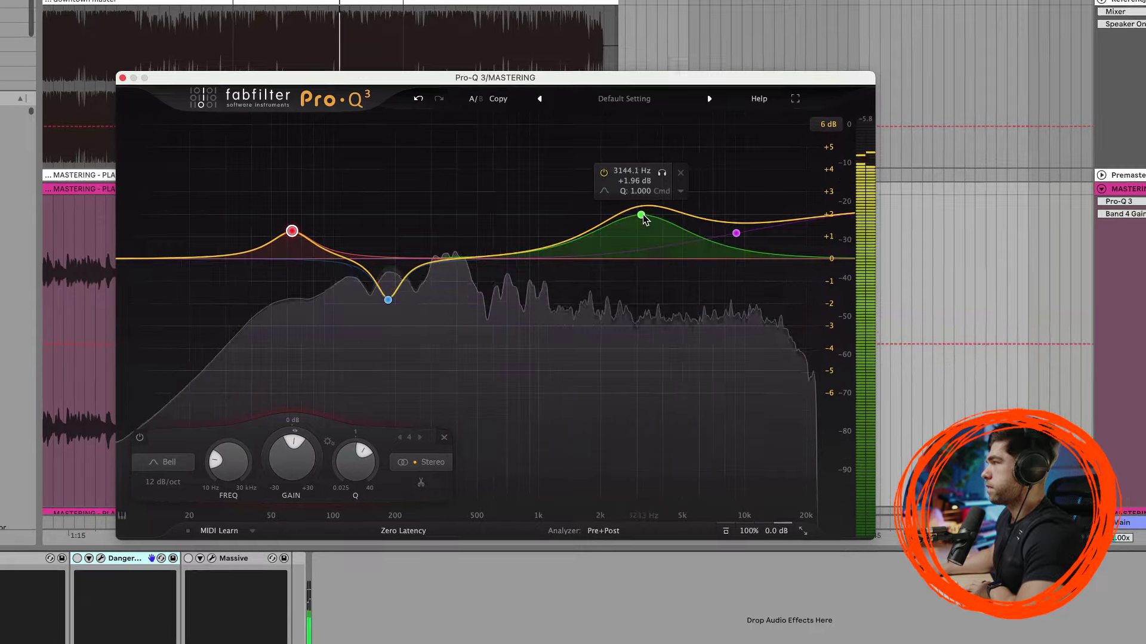
# - Play the loop while toggling the Pro-Q 3 device off and on to compare the sound before and after EQ
pyautogui.press('space')
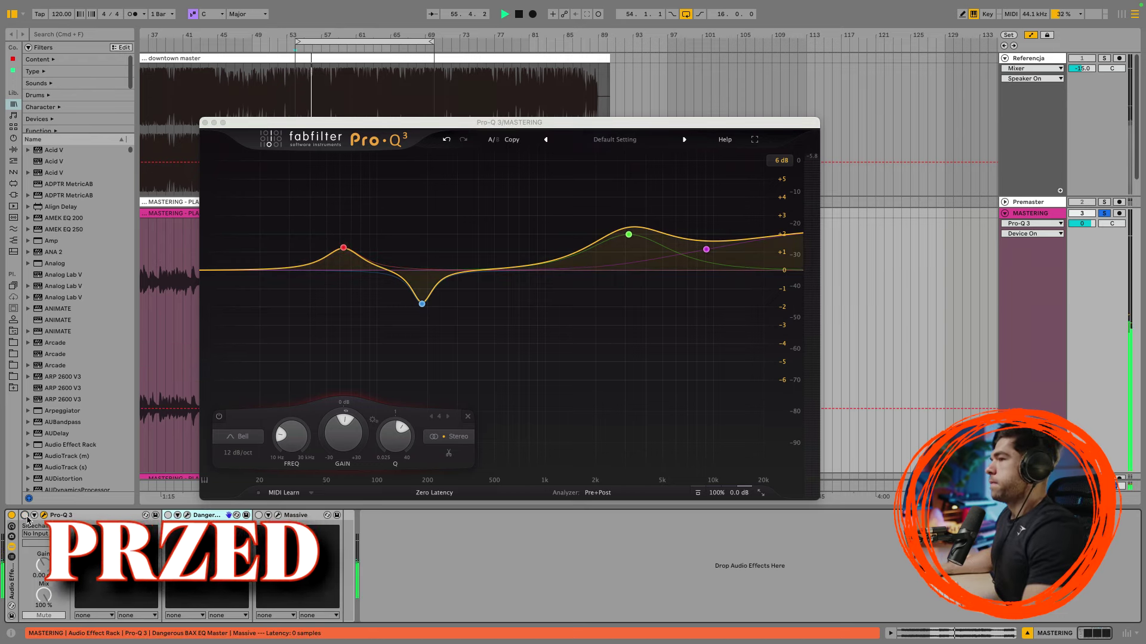
pyautogui.click(25, 516)
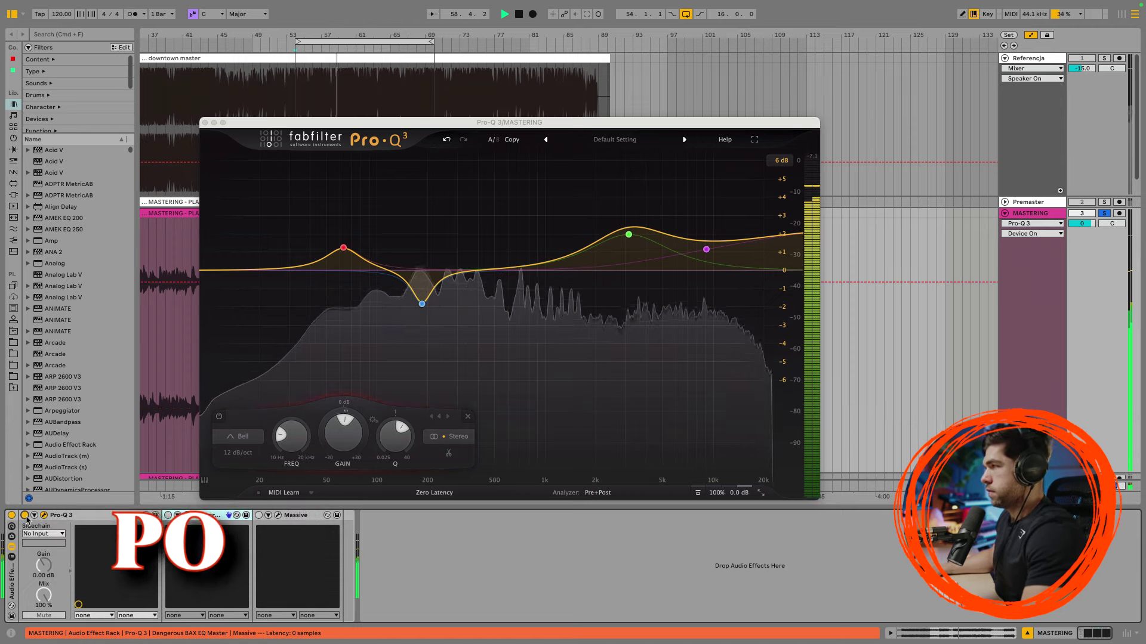
pyautogui.click(26, 516)
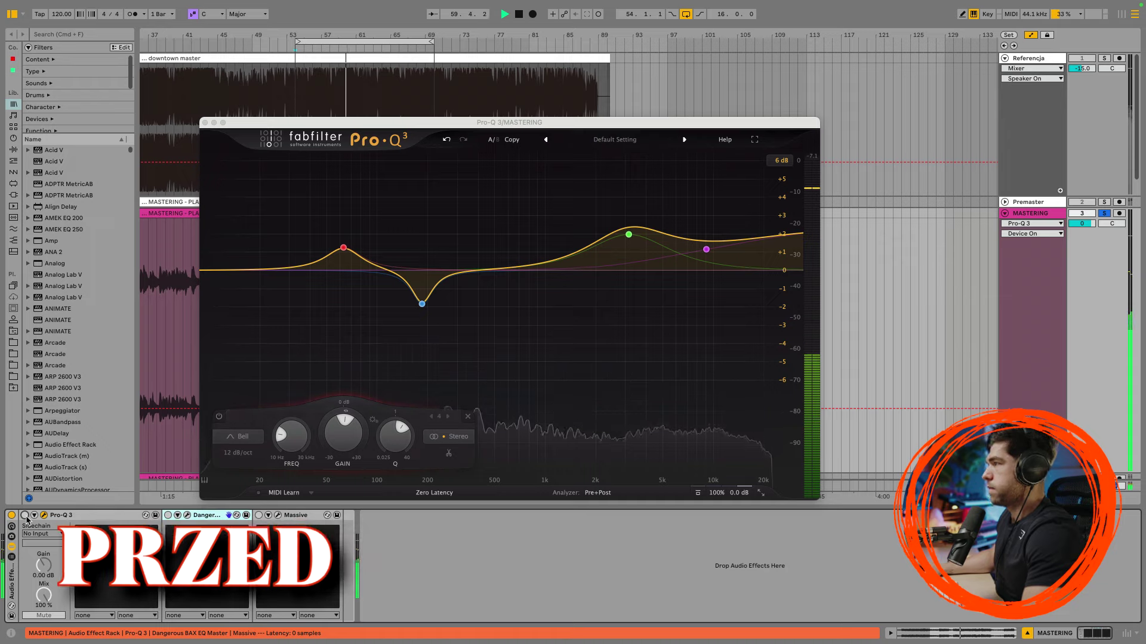
pyautogui.click(25, 517)
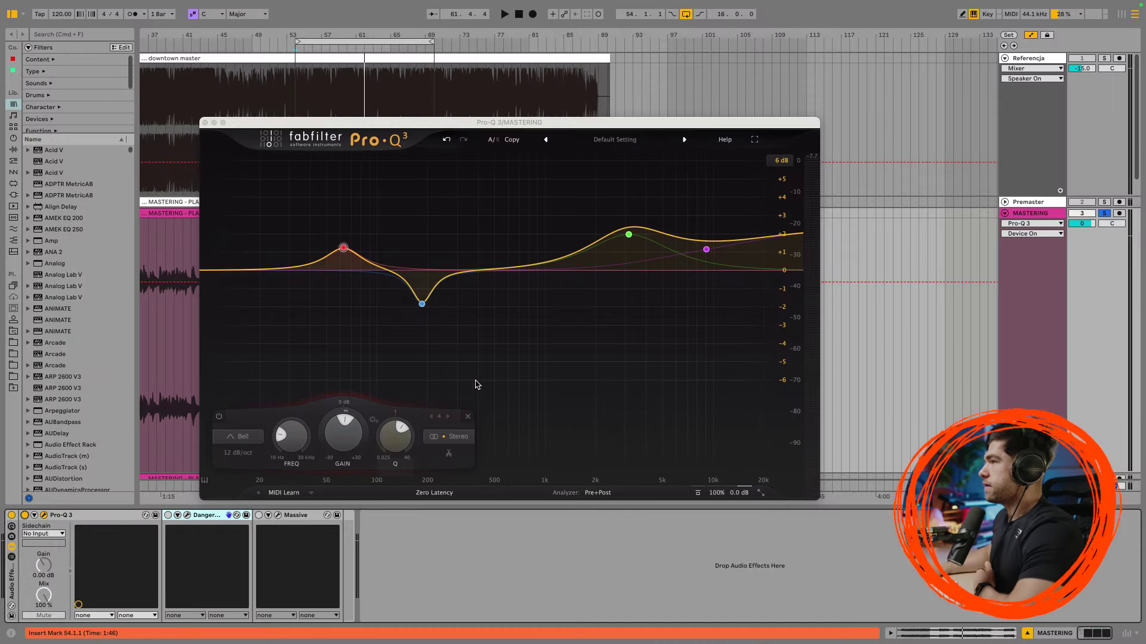
# - Add a 12 dB/oct low cut, set its stereo placement to Side and raise its frequency to about 80 Hz
pyautogui.click(218, 271)
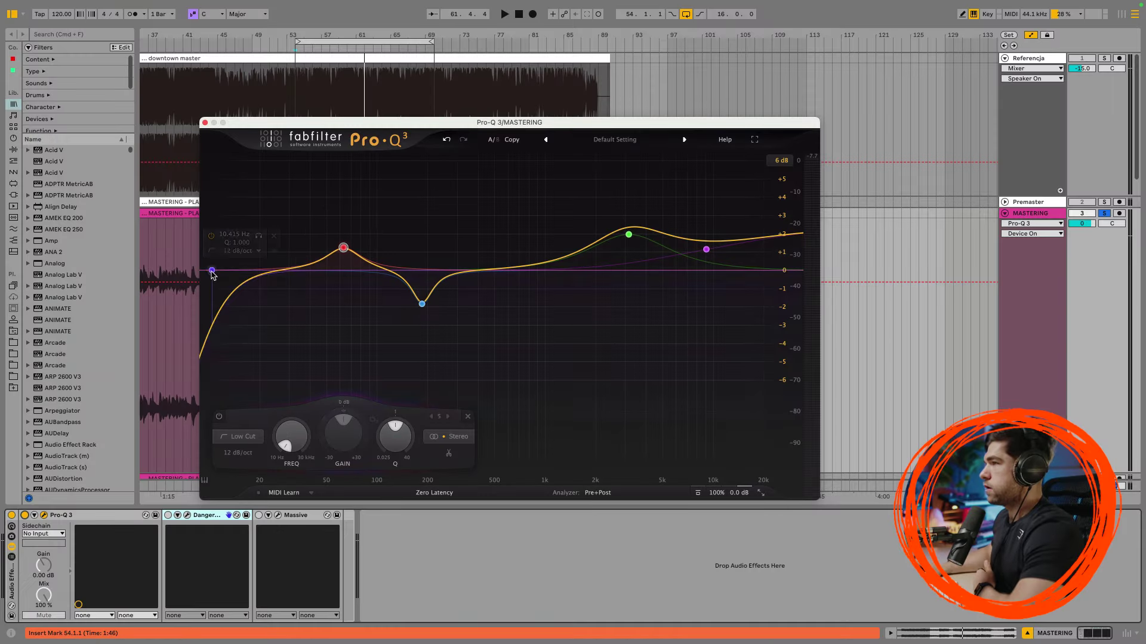
pyautogui.rightClick(217, 272)
pyautogui.moveTo(239, 311)
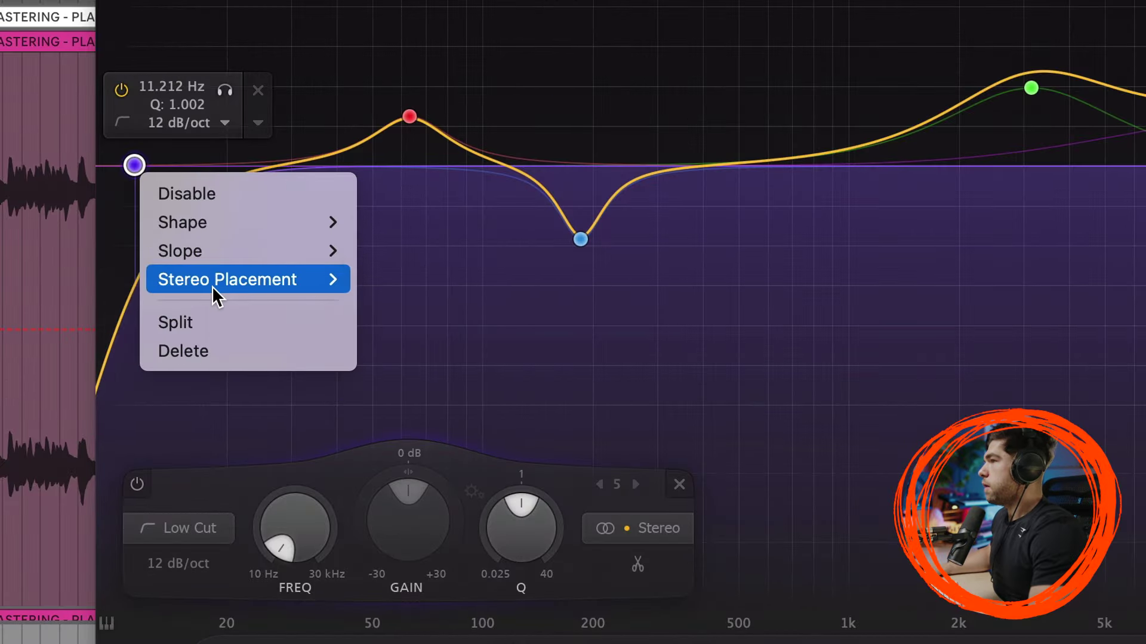
pyautogui.moveTo(212, 283)
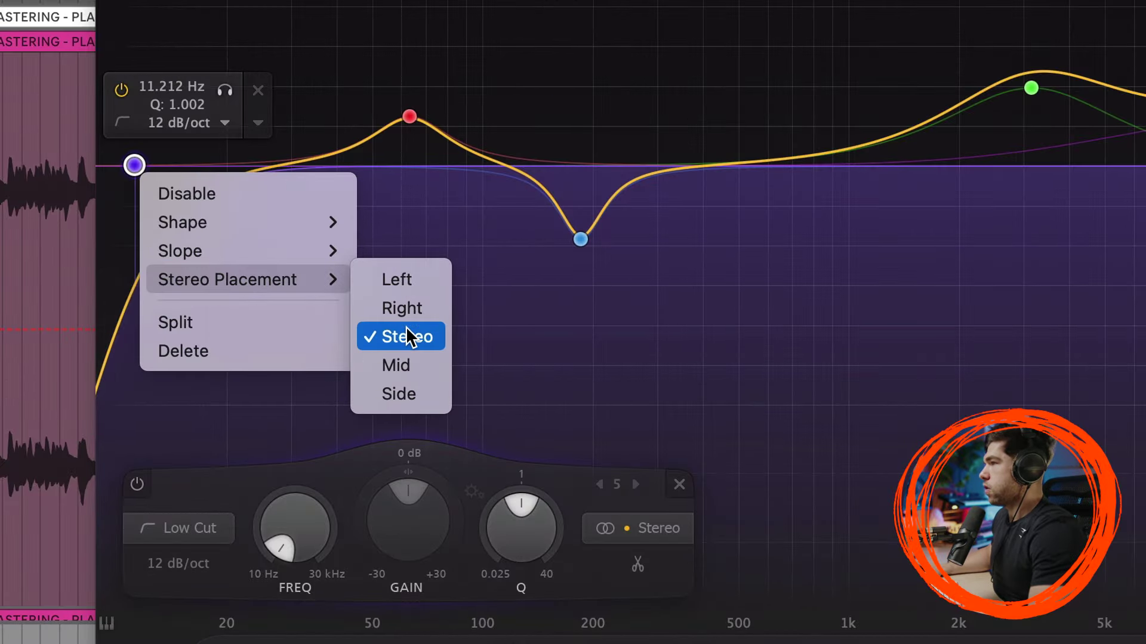
pyautogui.click(391, 381)
pyautogui.moveTo(134, 165); pyautogui.dragTo(376, 168)
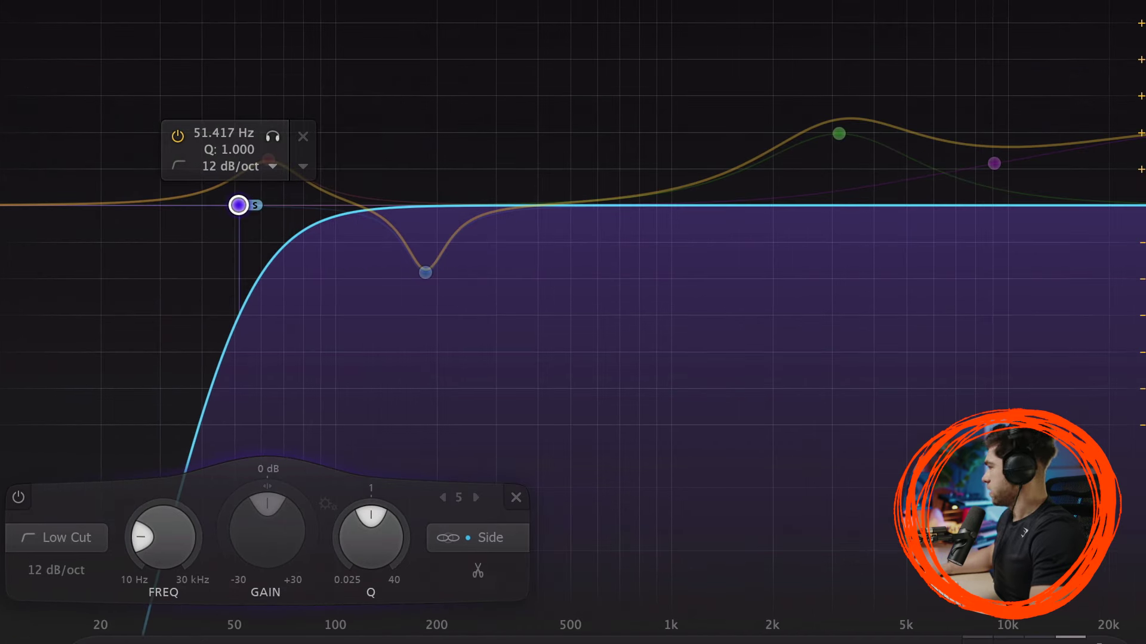
pyautogui.moveTo(239, 206); pyautogui.dragTo(307, 191)
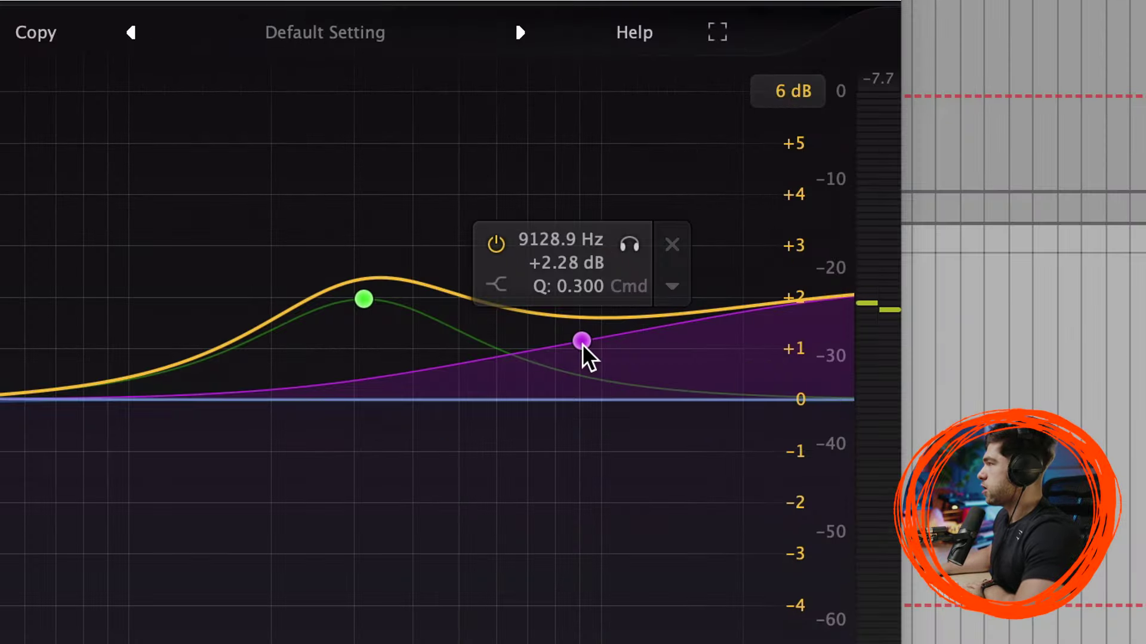
# - Replace the 9 kHz stereo high shelf with a side-only high shelf at about 5.5 kHz, boosted about 2.82 dB
pyautogui.moveTo(706, 250); pyautogui.dragTo(708, 271)
pyautogui.moveTo(587, 402); pyautogui.dragTo(585, 486)
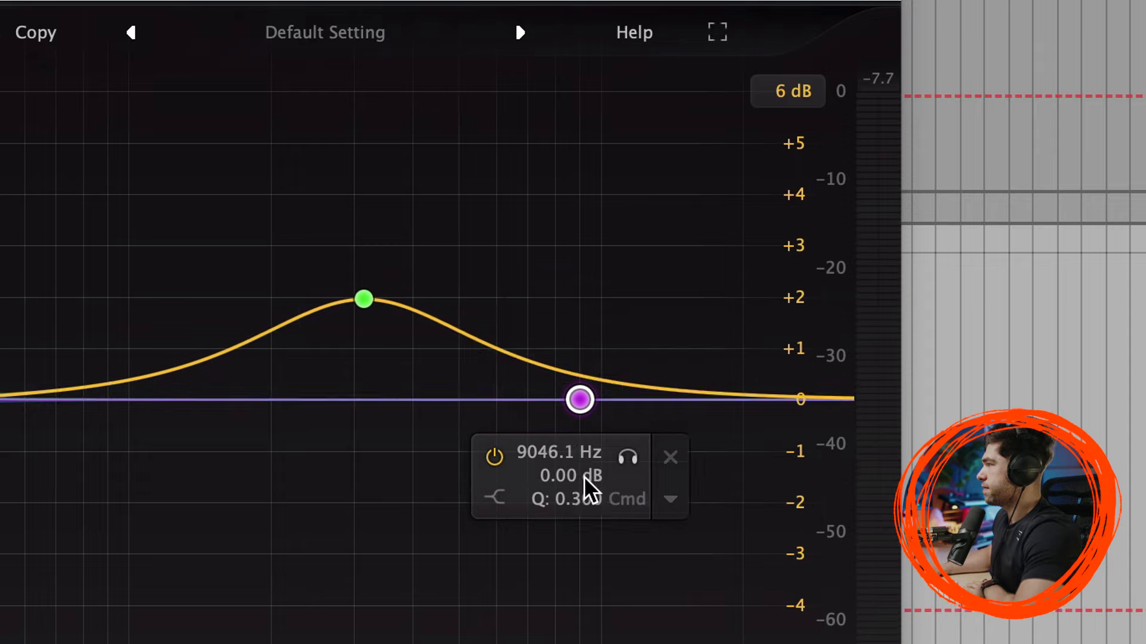
pyautogui.rightClick(583, 412)
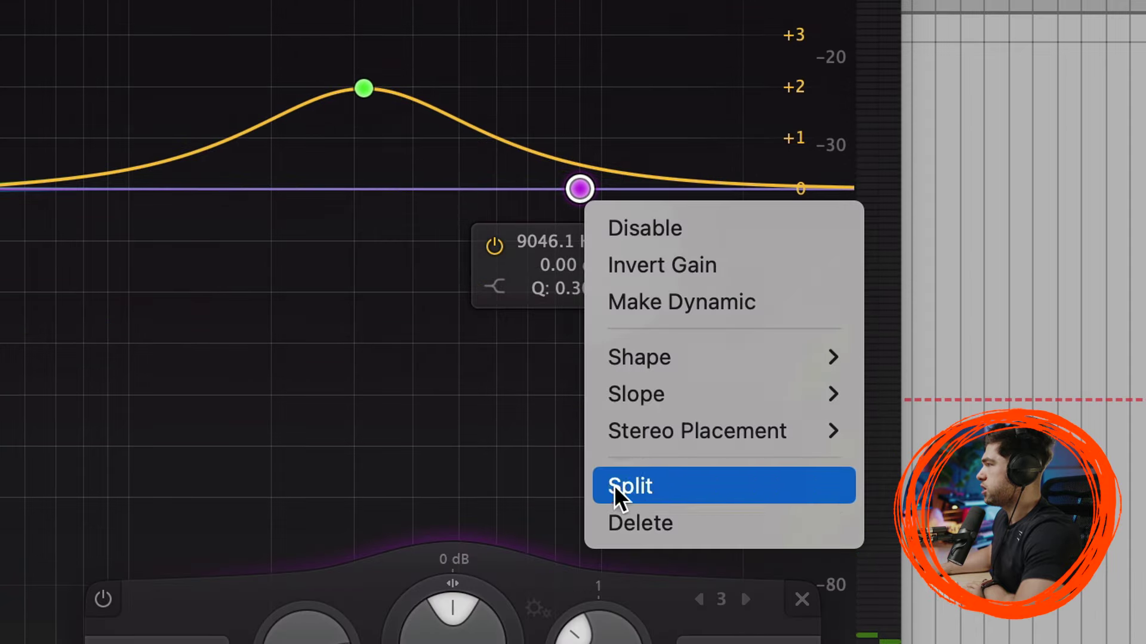
pyautogui.click(629, 525)
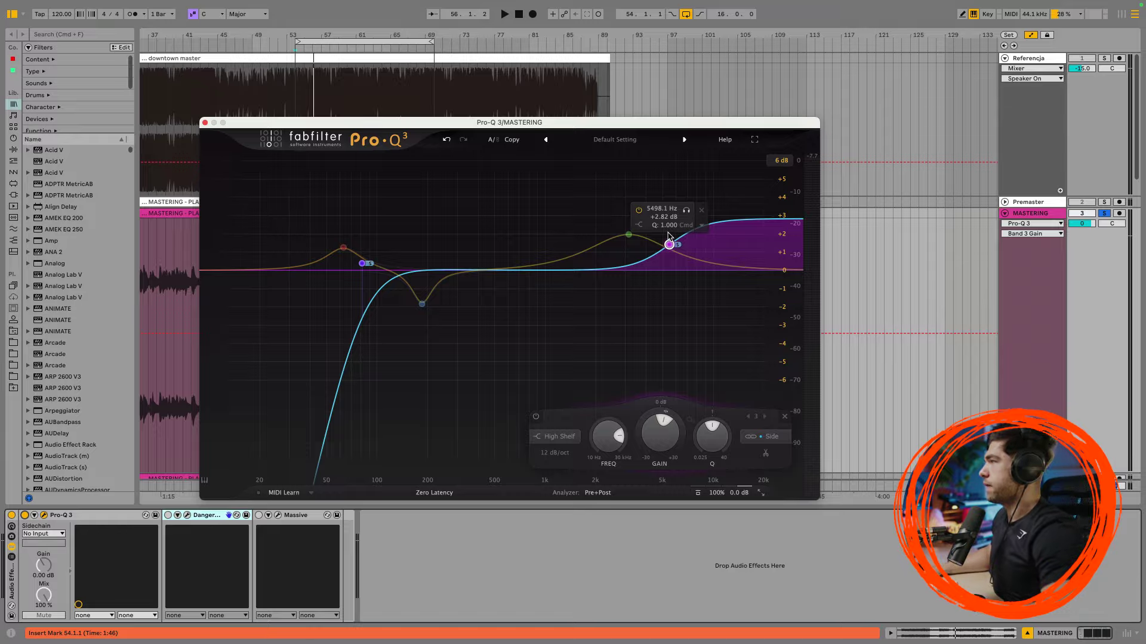
# - While listening, lower the side high shelf to about 1.88 kHz and set its boost to about 2.89 dB
pyautogui.press('space')
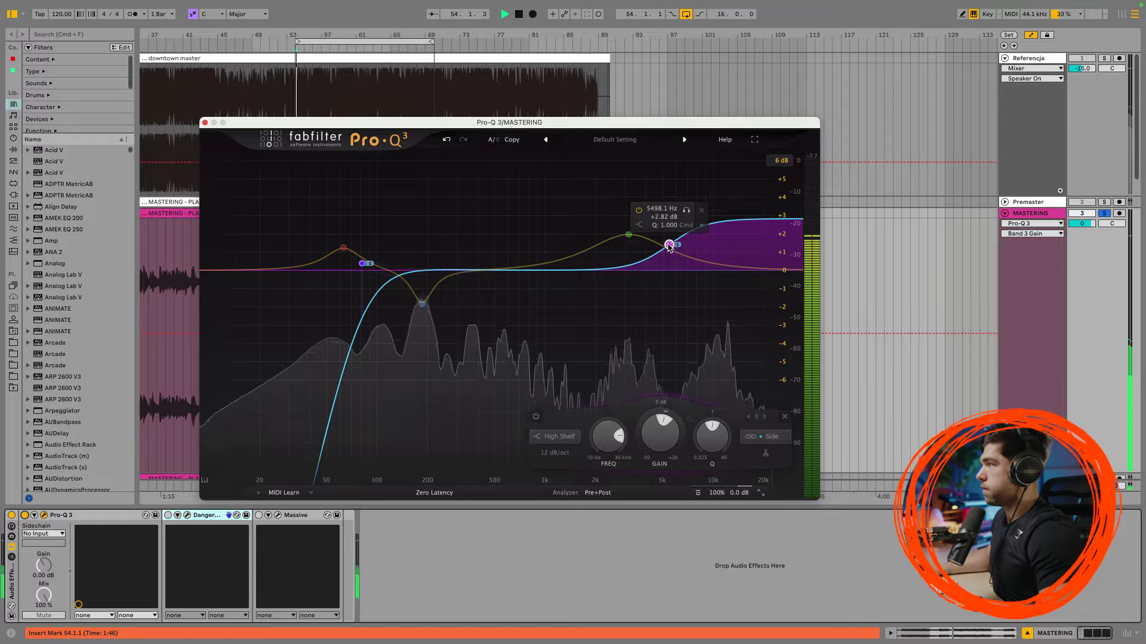
pyautogui.moveTo(669, 244); pyautogui.dragTo(611, 226)
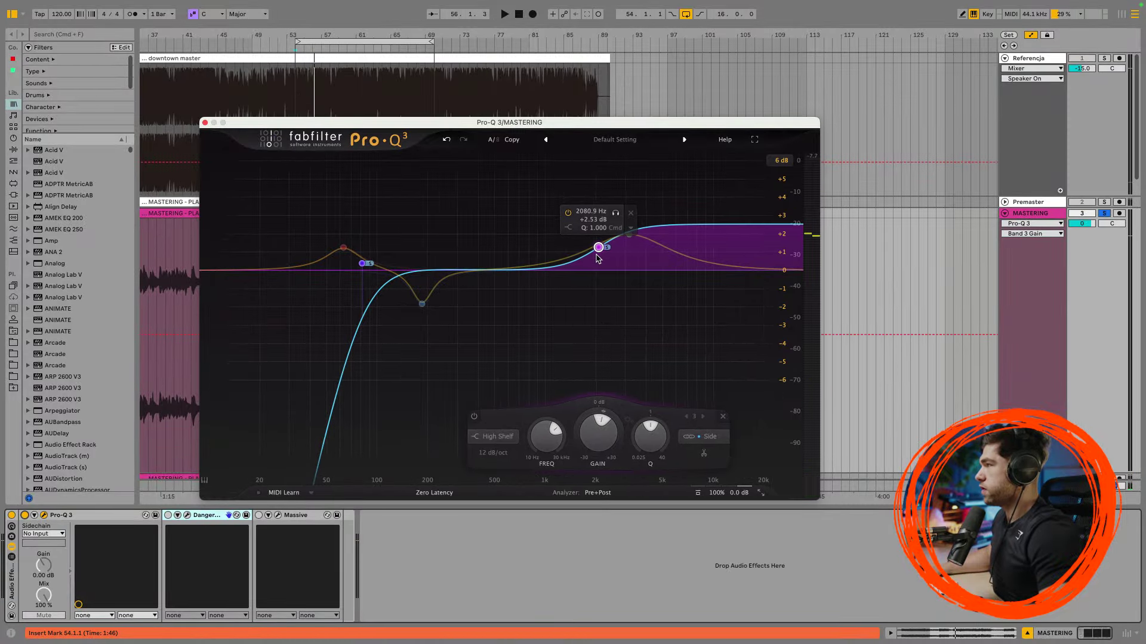
pyautogui.press('space')
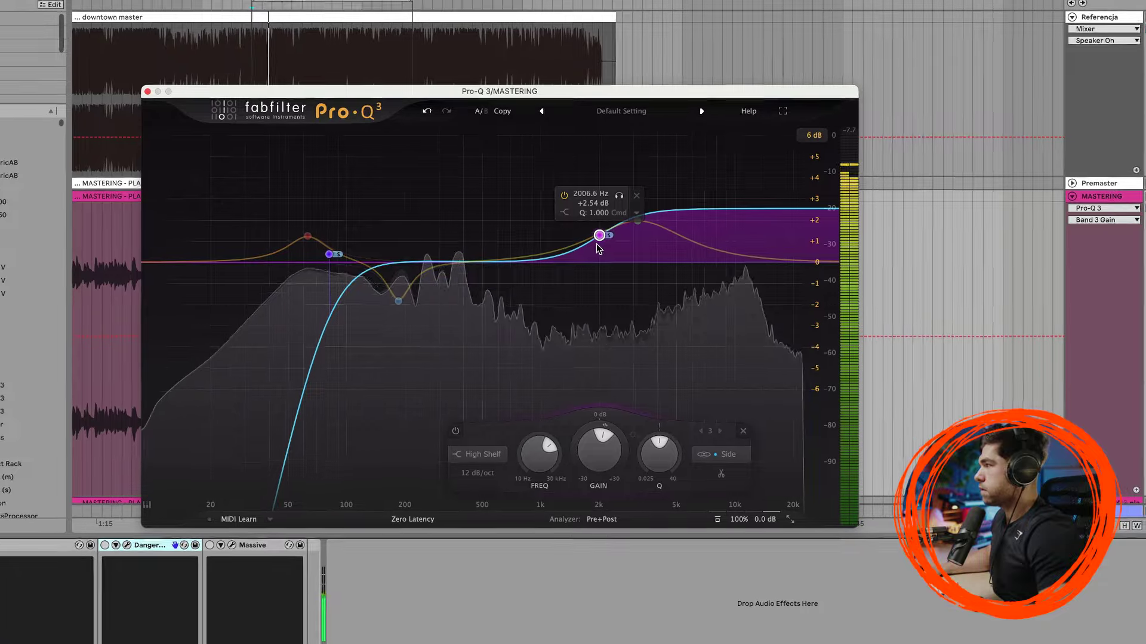
pyautogui.moveTo(596, 246); pyautogui.dragTo(594, 213)
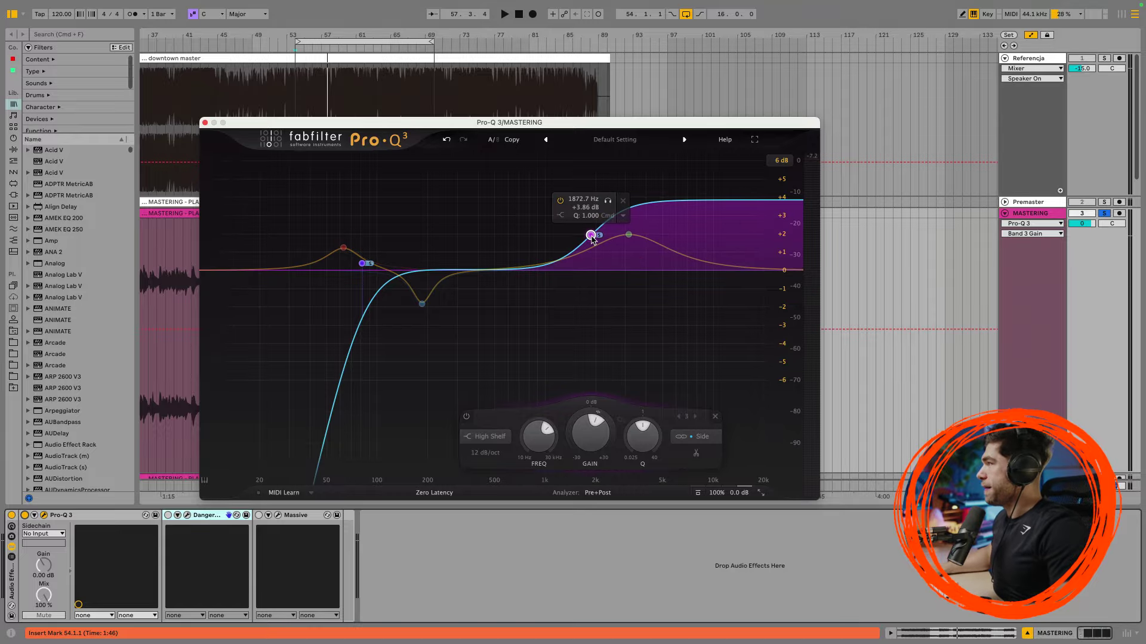
pyautogui.press('space')
pyautogui.moveTo(590, 236)
pyautogui.mouseDown()
pyautogui.moveTo(593, 254)
pyautogui.moveTo(600, 245)
pyautogui.mouseUp()
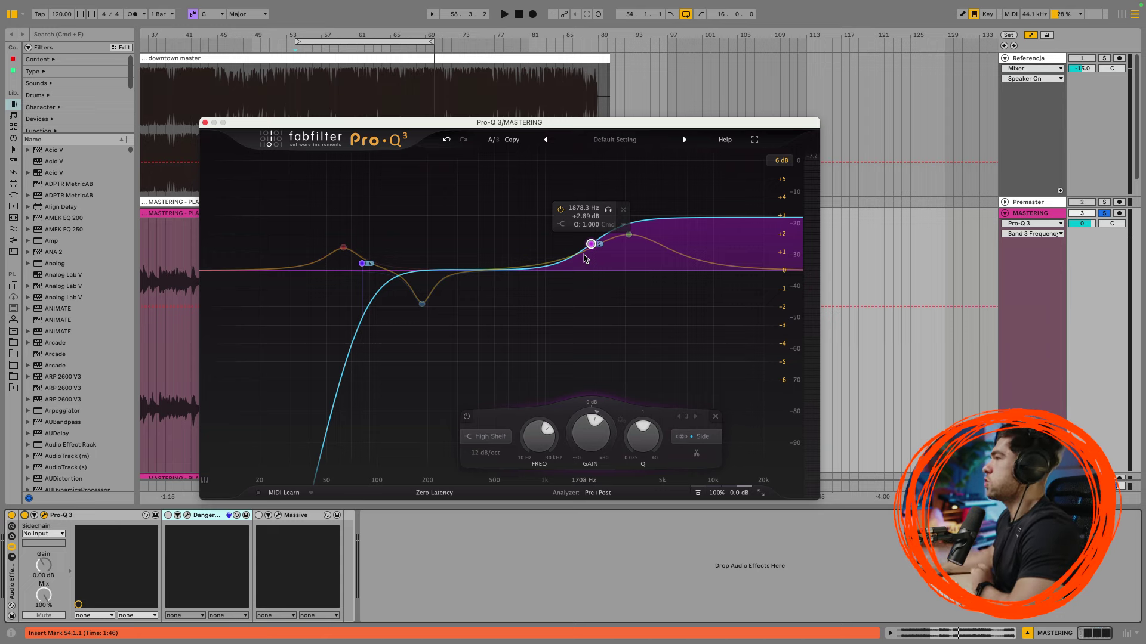
# - Flatten the 185 Hz cut to 0 dB, make it dynamic with a range of about -3 dB and check it during playback
pyautogui.click(421, 303)
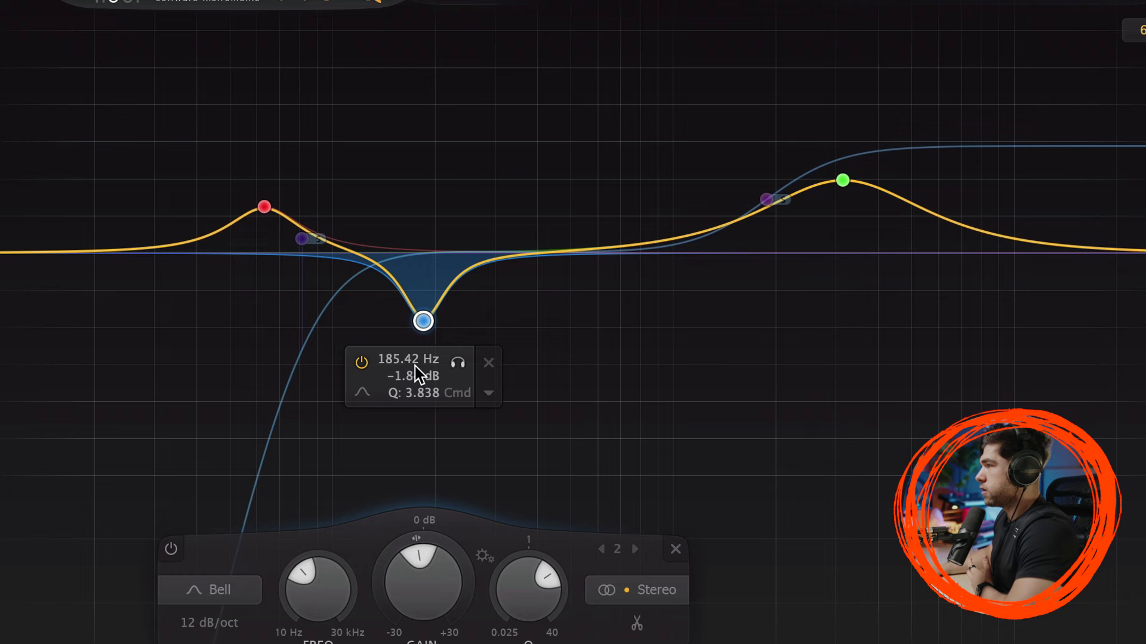
pyautogui.rightClick(425, 252)
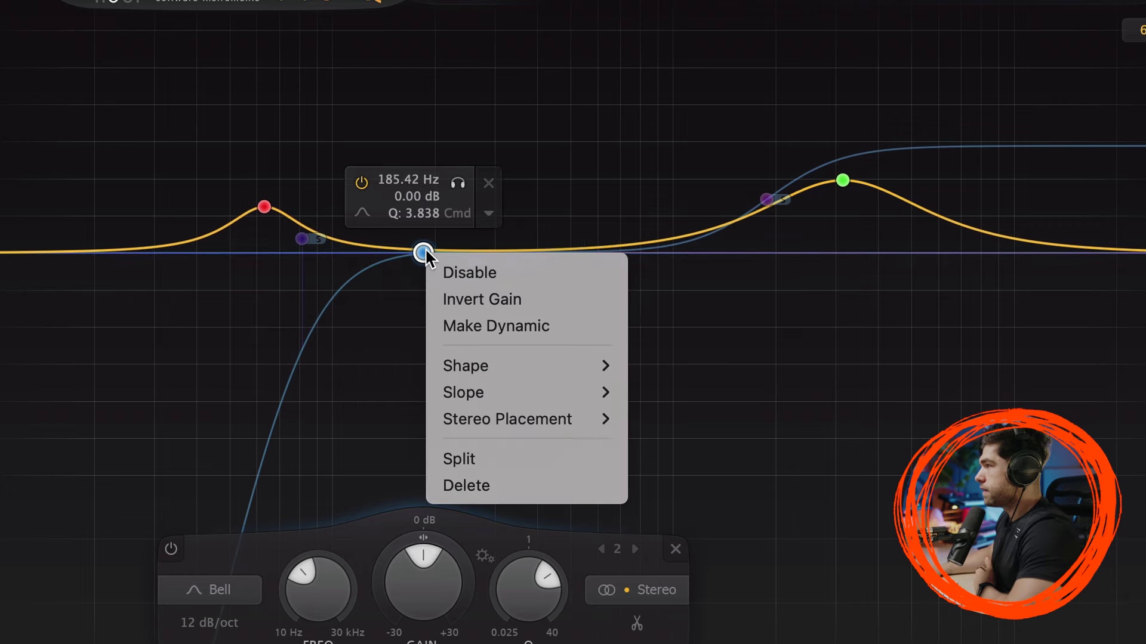
pyautogui.click(491, 327)
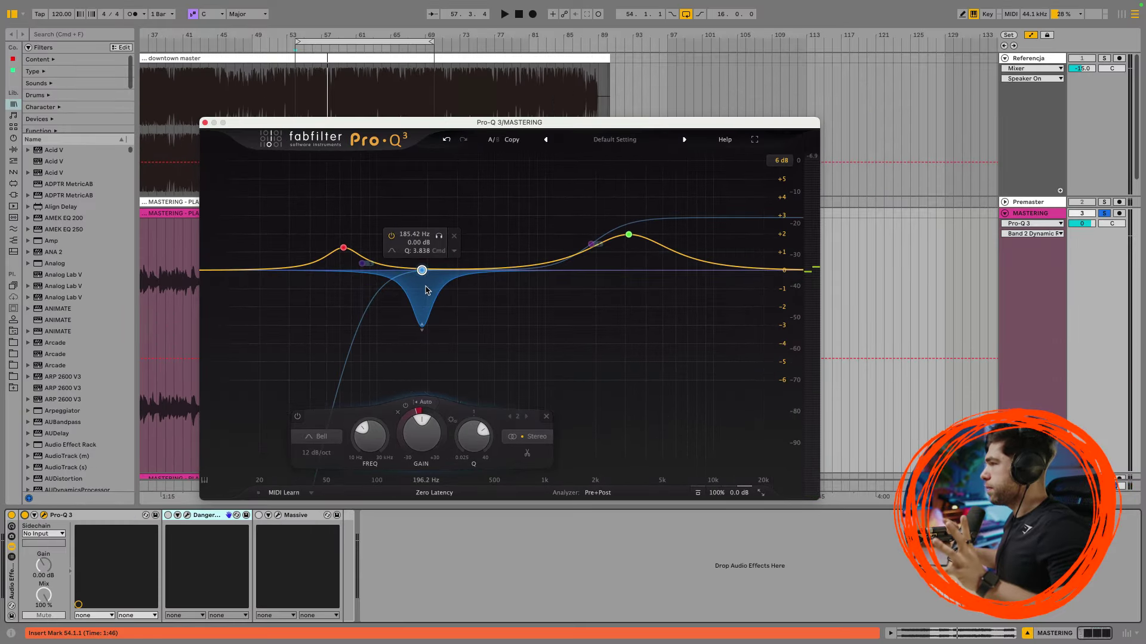
pyautogui.click(438, 236)
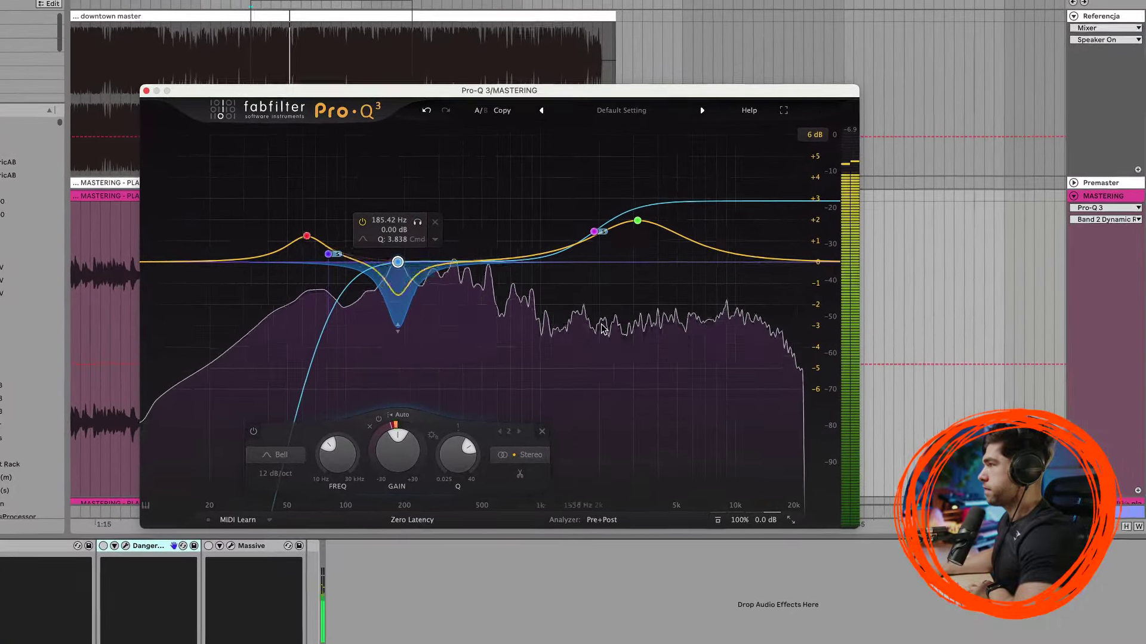
pyautogui.moveTo(614, 306)
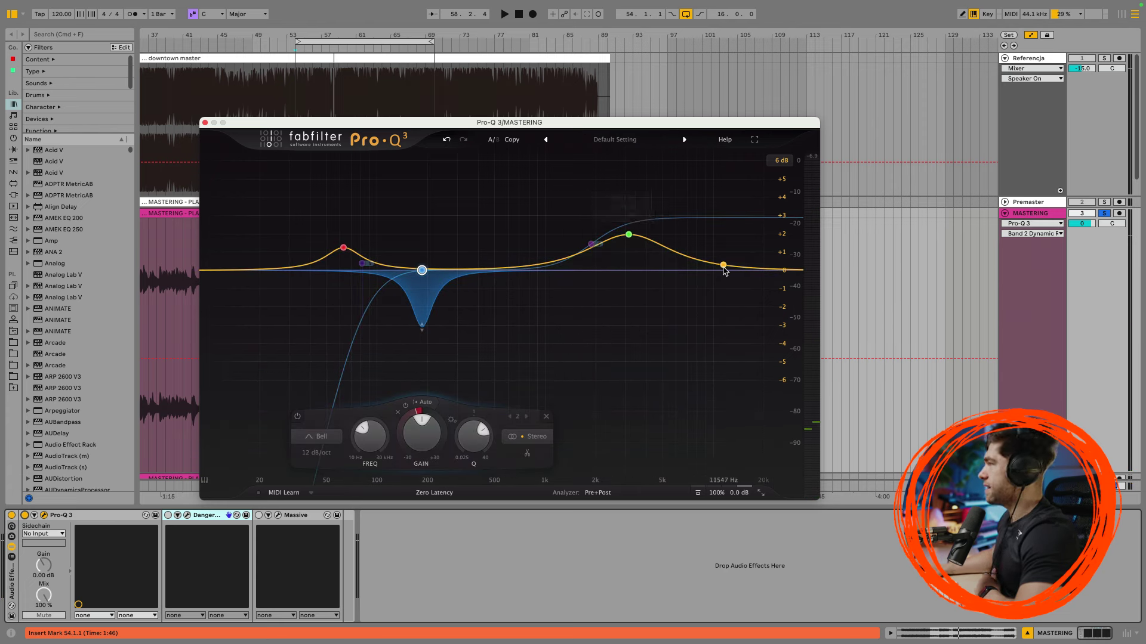
# - Add a band in the highs, change its shape to Bell and set it to about 7.16 kHz, +3.18 dB and Q 2
pyautogui.moveTo(723, 268); pyautogui.dragTo(714, 264)
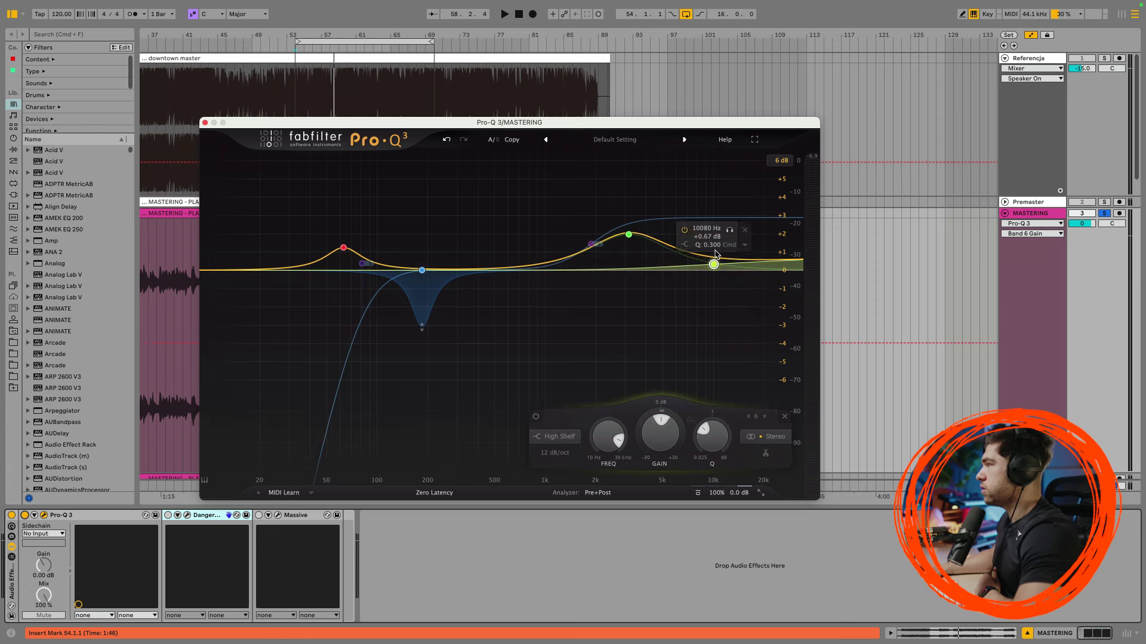
pyautogui.click(561, 437)
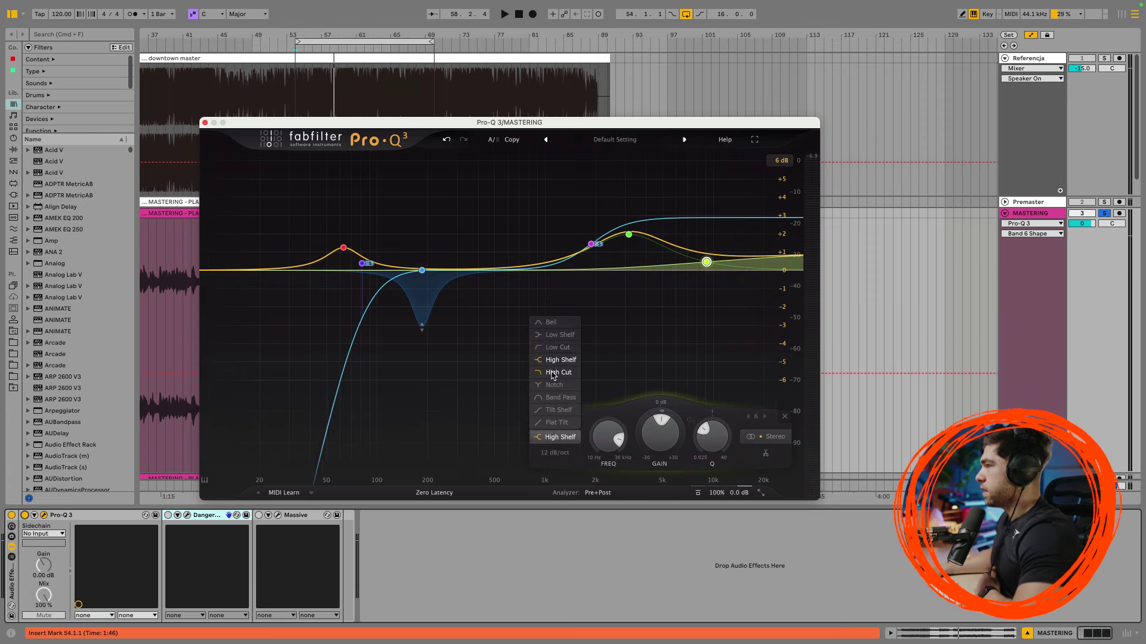
pyautogui.click(552, 324)
pyautogui.moveTo(706, 254); pyautogui.dragTo(689, 212)
pyautogui.moveTo(703, 440); pyautogui.dragTo(700, 385)
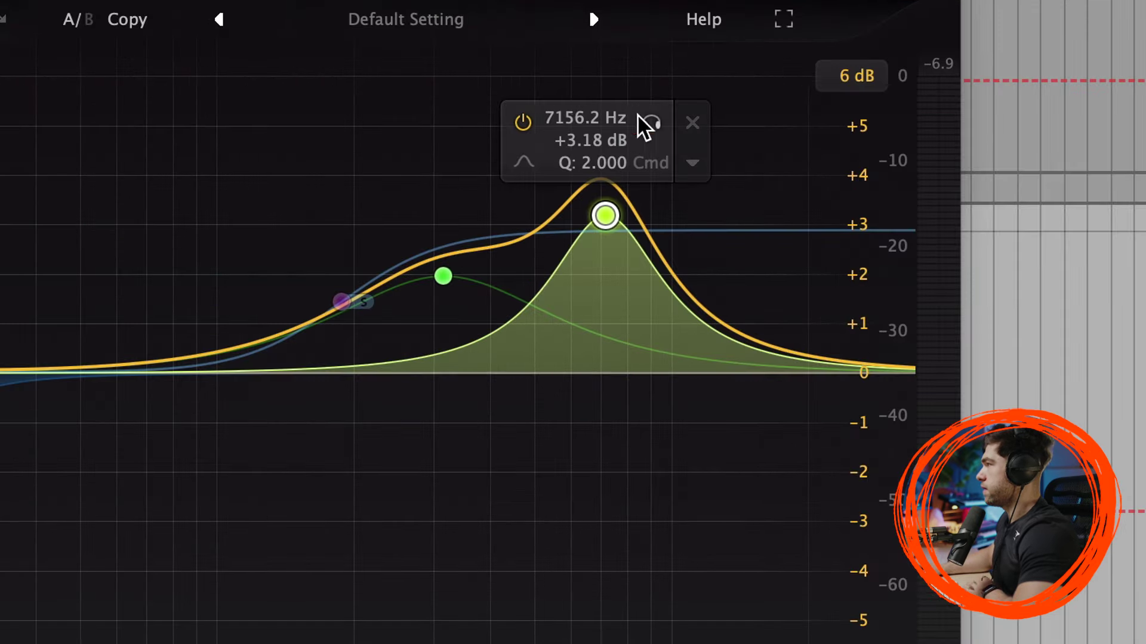
# - Sweep the new high bell in solo to about 8.8 kHz and set its gain to 0 dB
pyautogui.moveTo(638, 115); pyautogui.dragTo(693, 113)
pyautogui.moveTo(640, 222); pyautogui.dragTo(638, 291)
pyautogui.write('0')
pyautogui.press('Return')
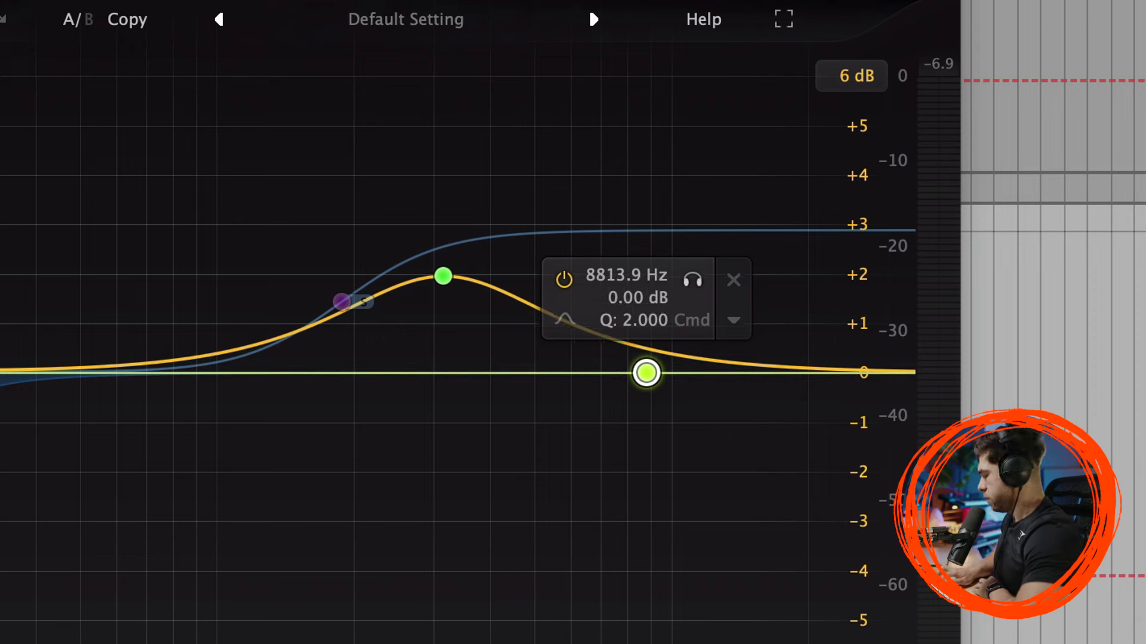
# - Make the 8.8 kHz bell dynamic with a downward range of about -3 dB and narrow its Q during playback
pyautogui.rightClick(643, 376)
pyautogui.click(716, 477)
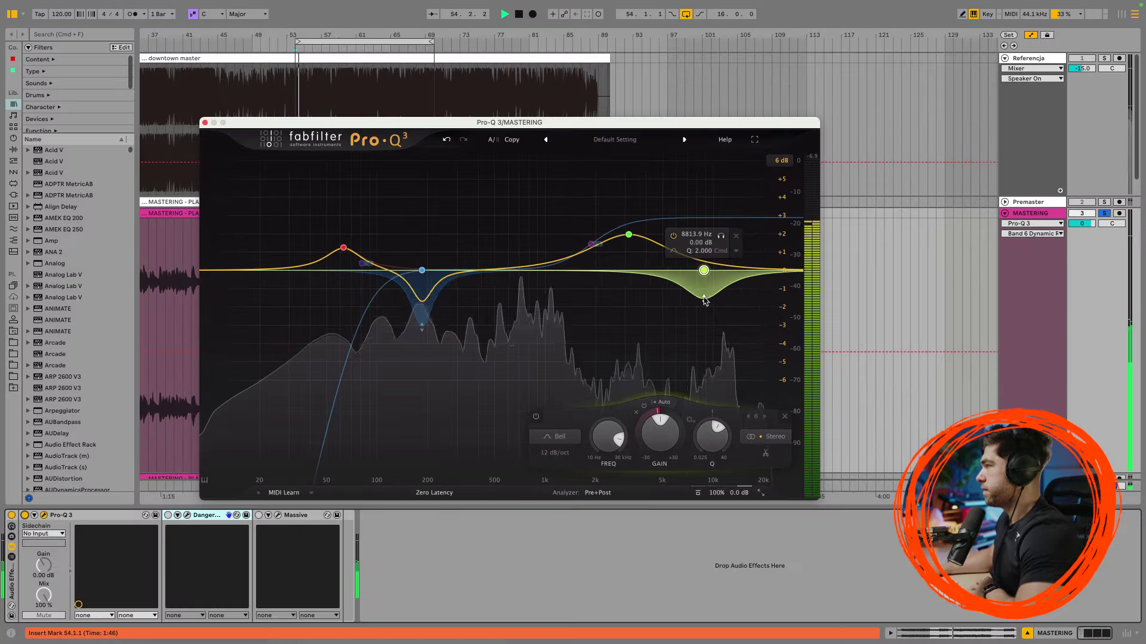
pyautogui.moveTo(765, 287); pyautogui.dragTo(765, 302)
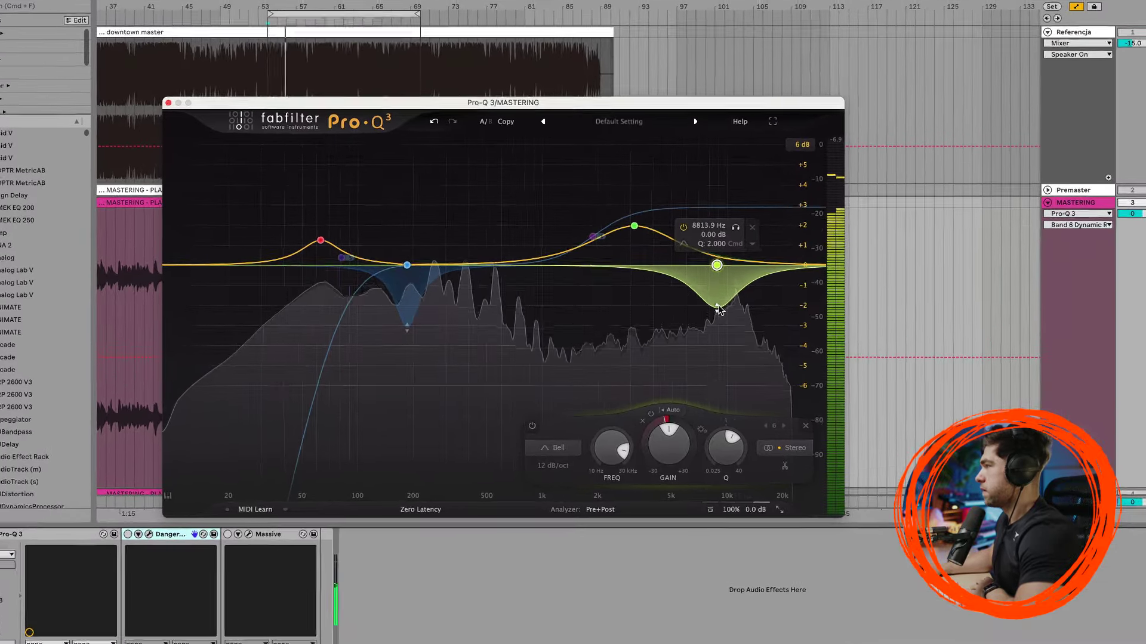
pyautogui.moveTo(726, 442); pyautogui.dragTo(726, 429)
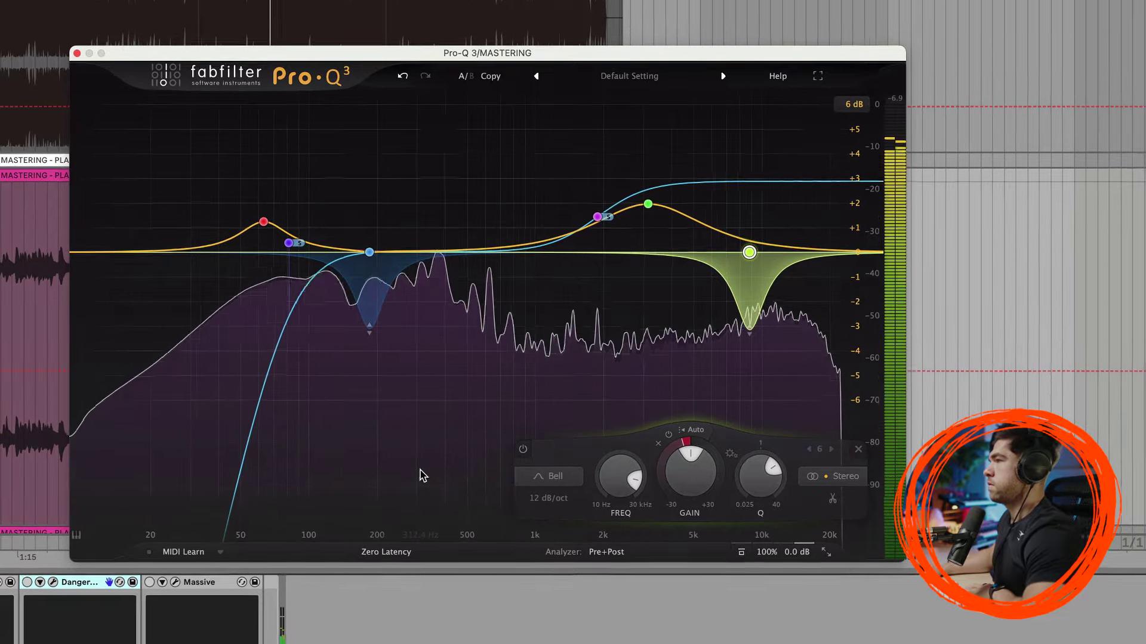
# - Bypass Pro-Q 3 on the MASTERING track during playback to compare the sound with and without the EQ
pyautogui.moveTo(418, 477)
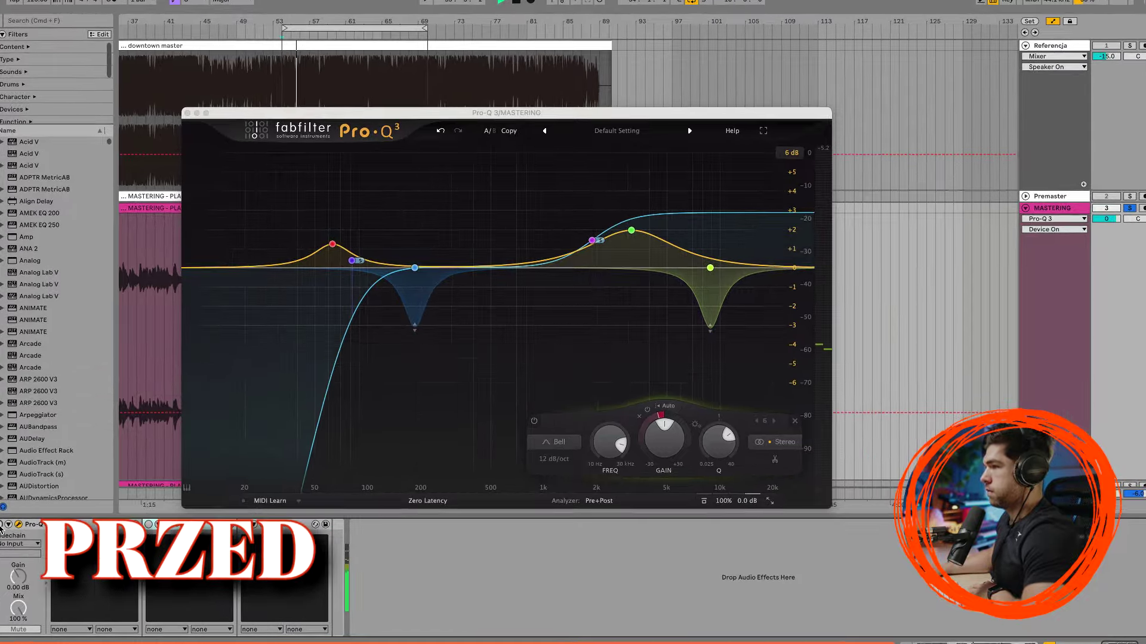
pyautogui.click(0, 526)
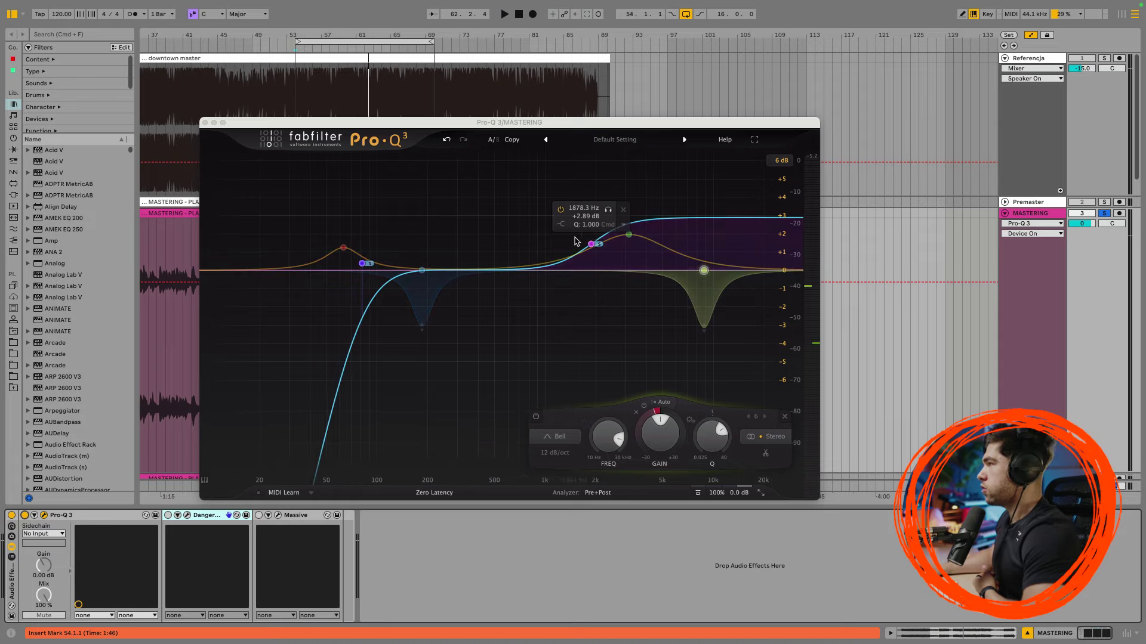
# - Move the side-only 1.88 kHz high shelf to about 3.23 kHz and set its gain to 0 dB
pyautogui.moveTo(591, 244); pyautogui.dragTo(660, 276)
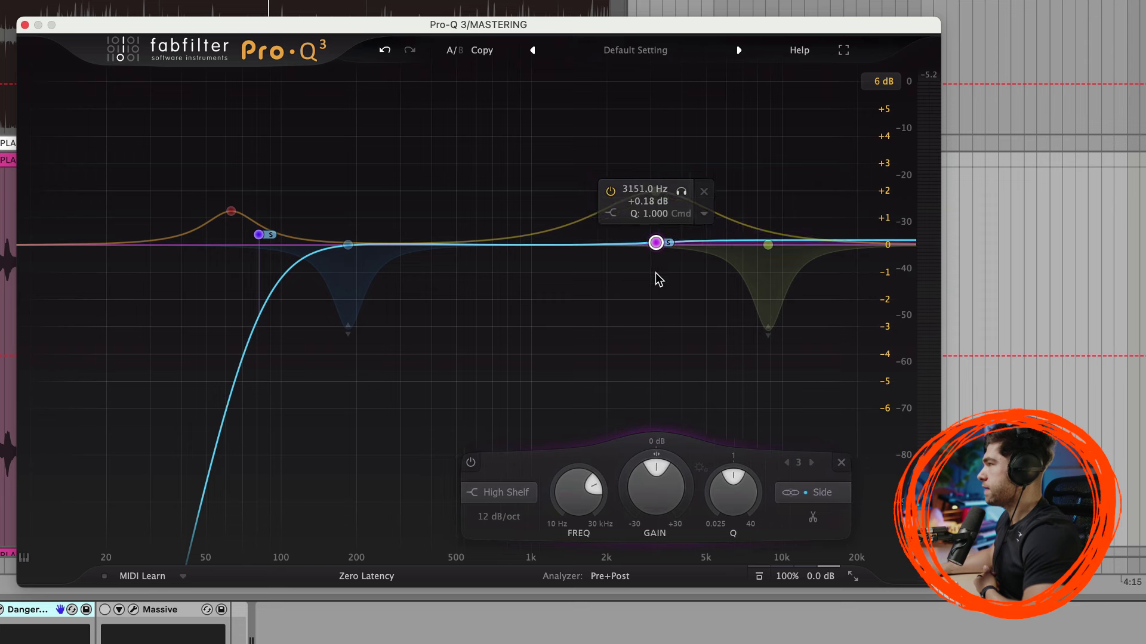
pyautogui.rightClick(659, 253)
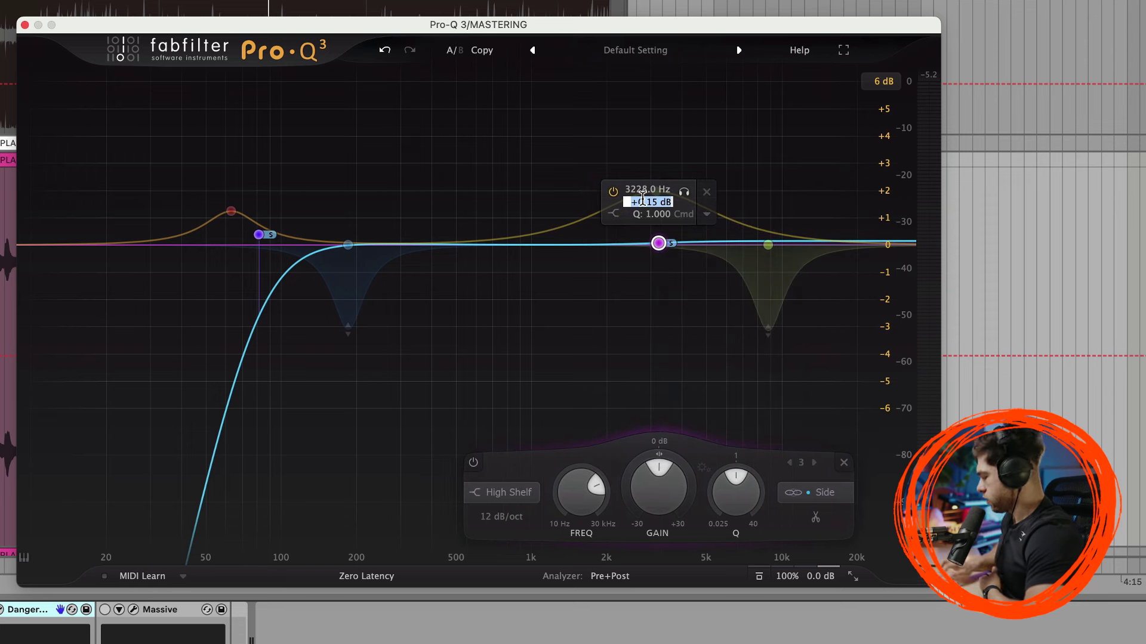
pyautogui.write('0')
pyautogui.press('Return')
# - Make the side high shelf dynamic with an upward range and adjust it to about +4 dB during playback
pyautogui.rightClick(658, 244)
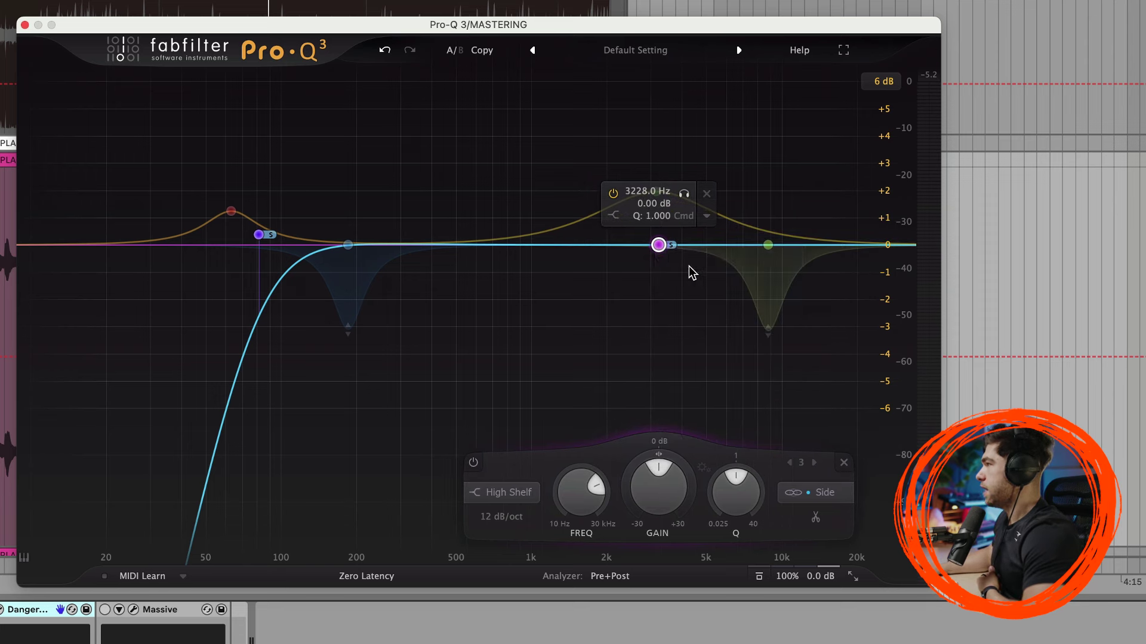
pyautogui.moveTo(660, 252); pyautogui.dragTo(637, 132)
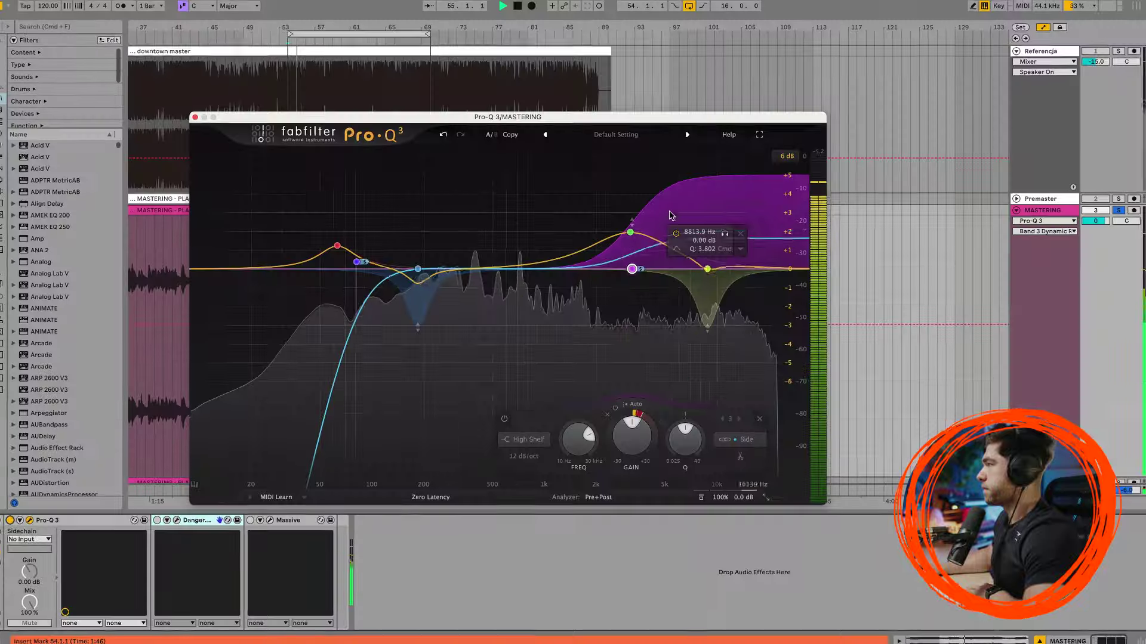
pyautogui.click(630, 270)
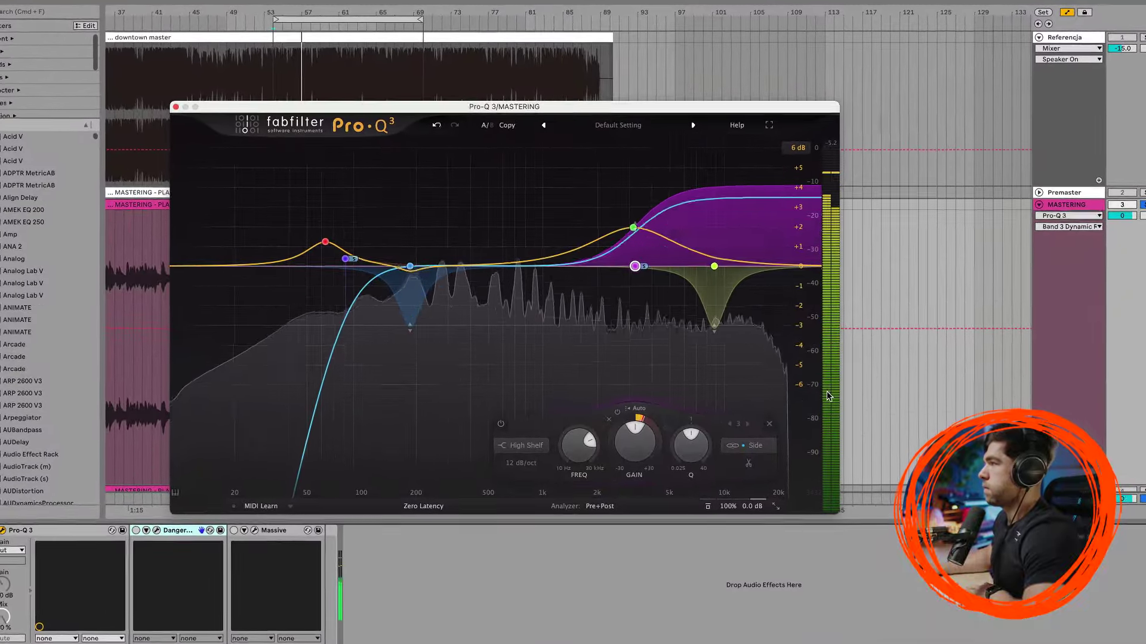
# - Raise the gain of the bell near 3.13 kHz to about +2.6 dB and check it during playback
pyautogui.click(636, 225)
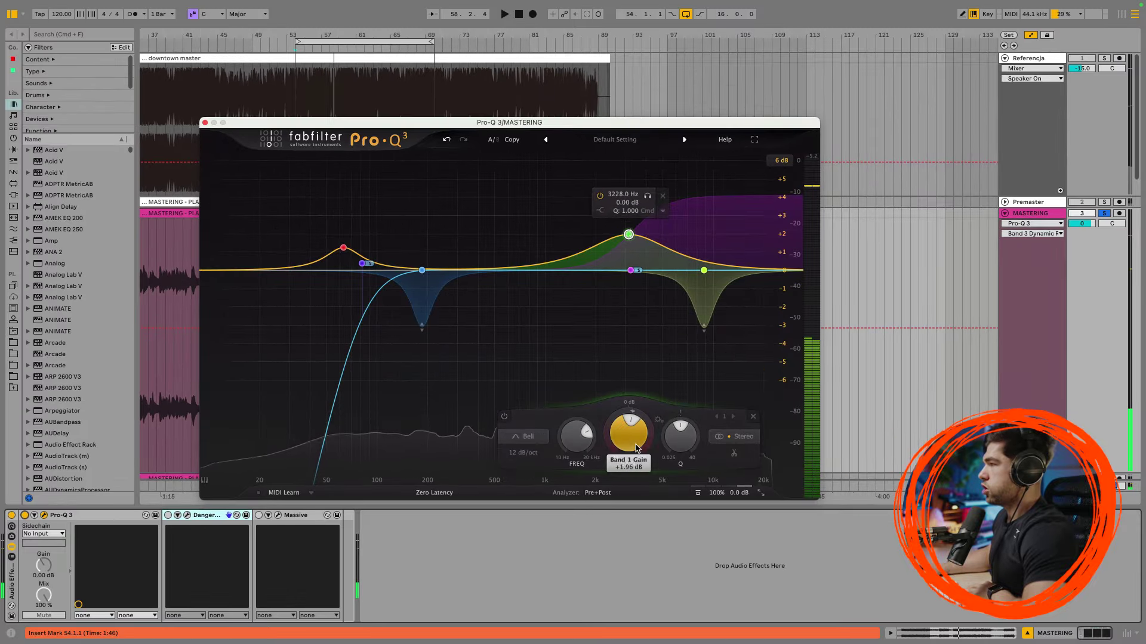
pyautogui.moveTo(620, 443); pyautogui.dragTo(619, 440)
pyautogui.press('space')
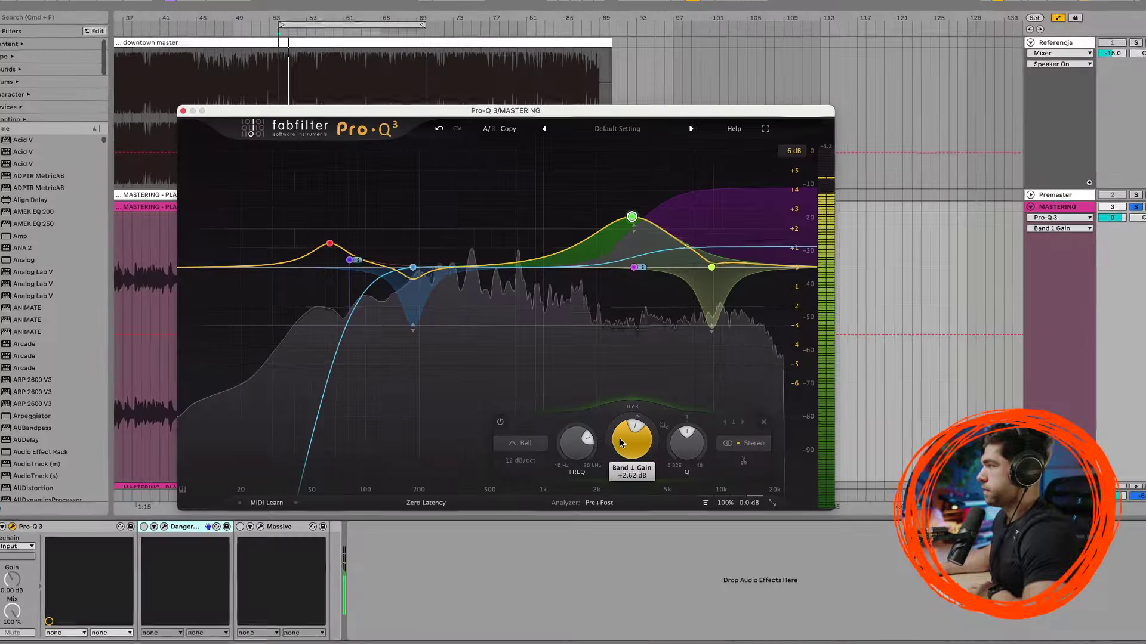
pyautogui.press('space')
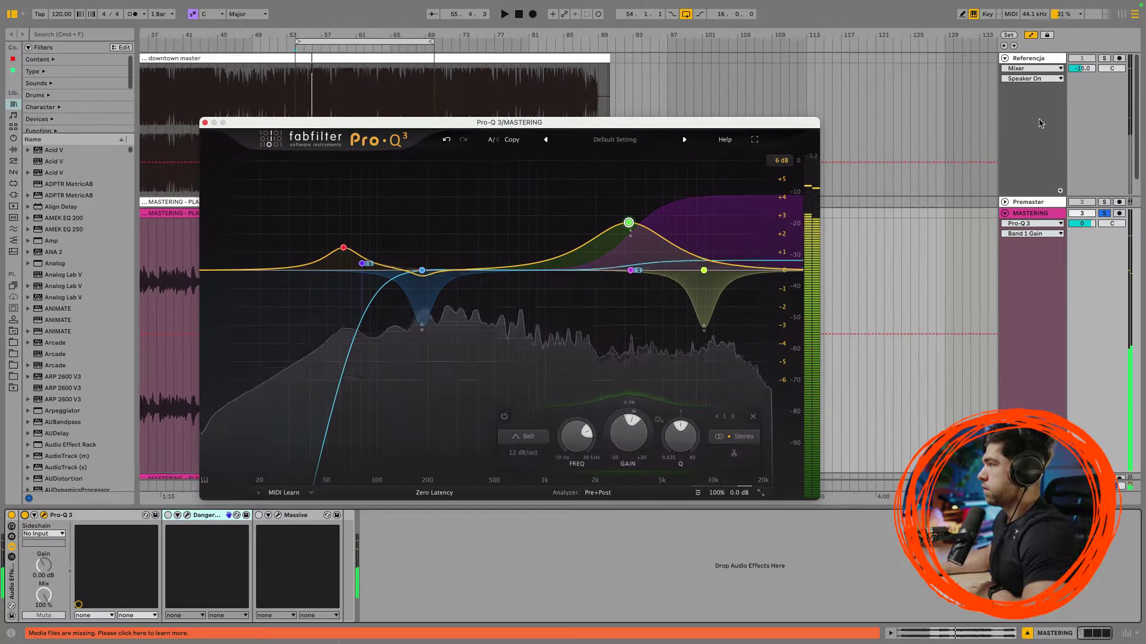
# - Play the loop while alternating between the Referencja and MASTERING tracks to compare their tonal balance
pyautogui.click(1104, 58)
pyautogui.press('space')
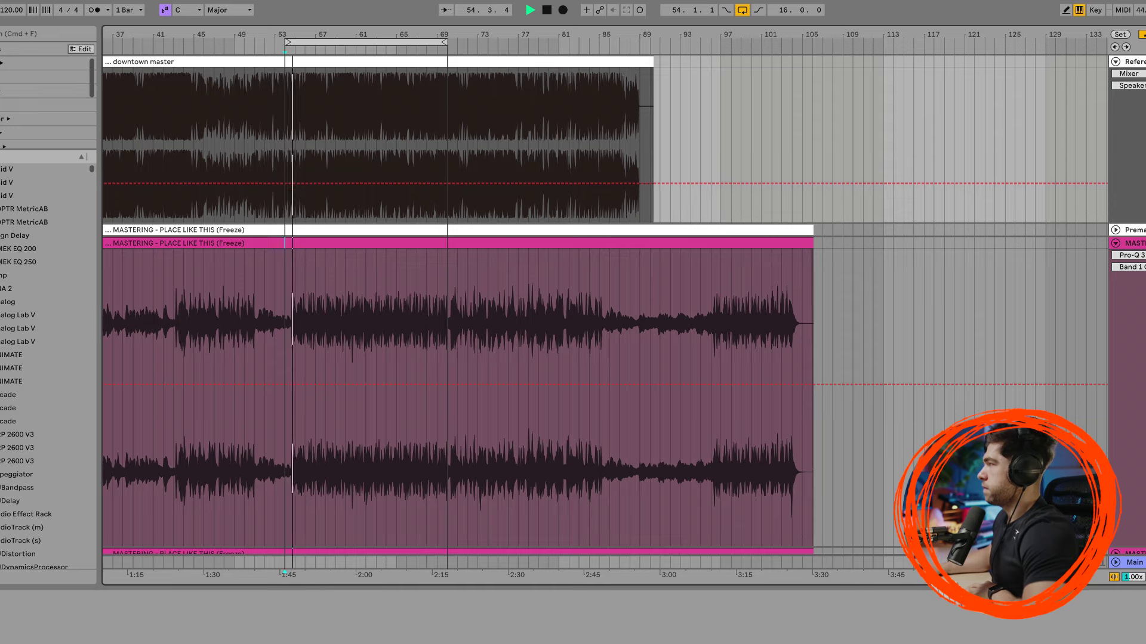
pyautogui.click(1135, 243)
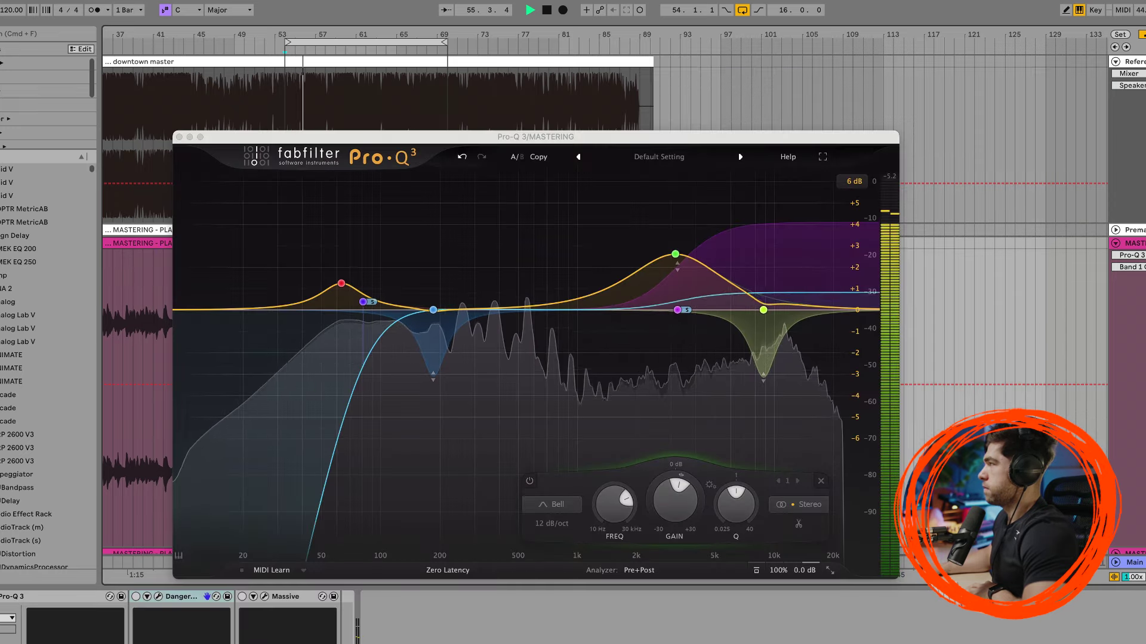
pyautogui.click(1135, 61)
pyautogui.click(1134, 243)
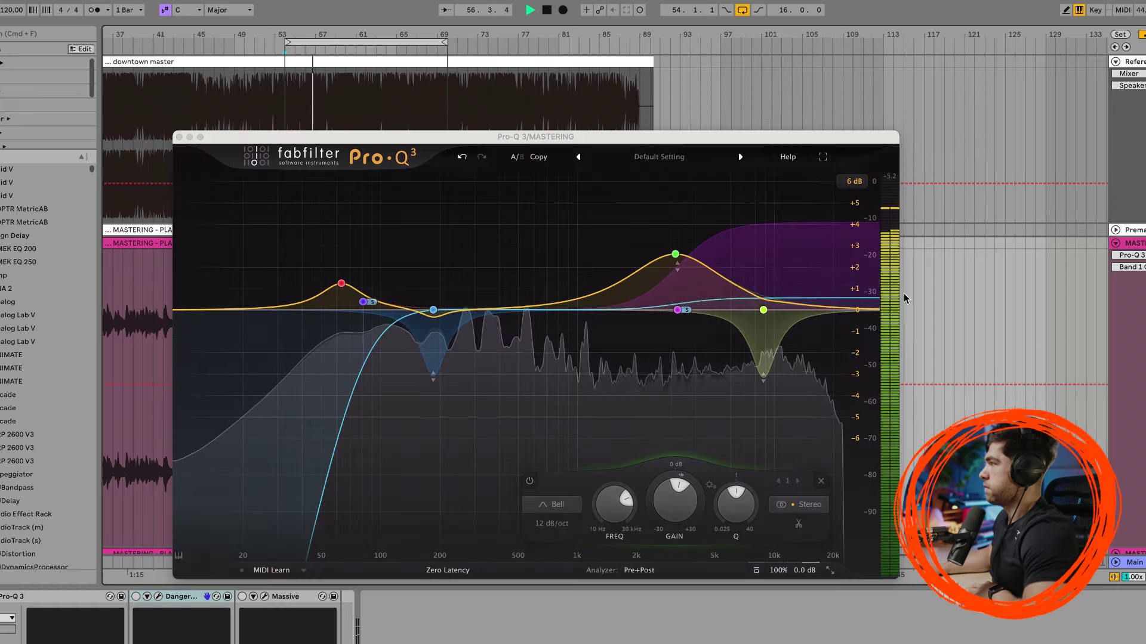
pyautogui.press('space')
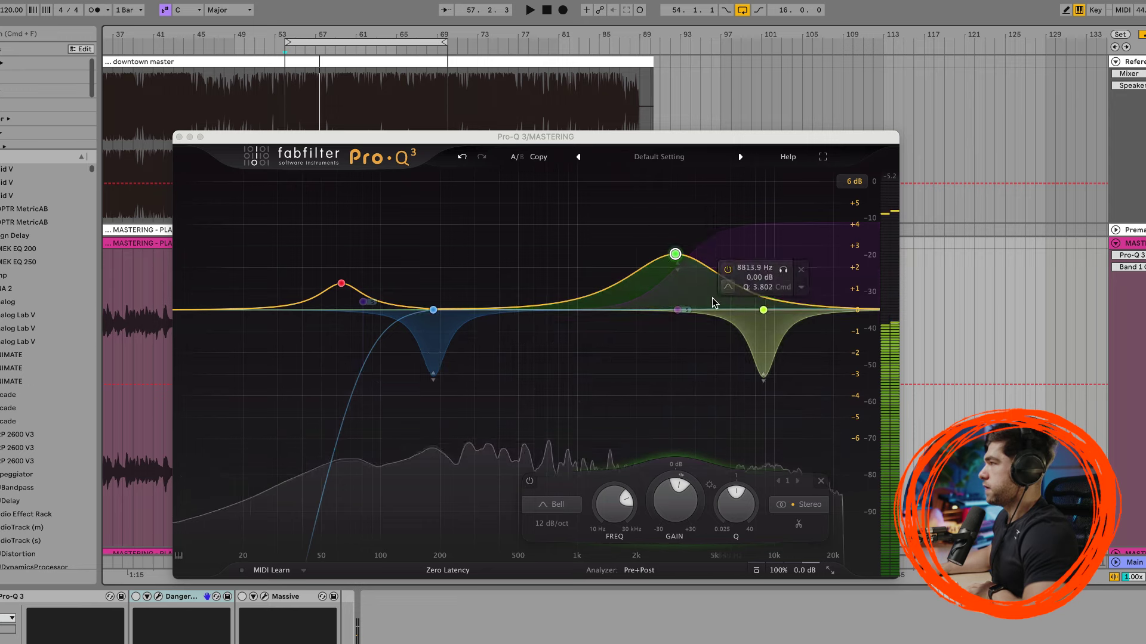
# - Set the upper-mid bell to about 3.16 kHz, +3.1 dB and Q 1.17, and deepen the 185 Hz dynamic cut to about -3.3 dB
pyautogui.click(674, 254)
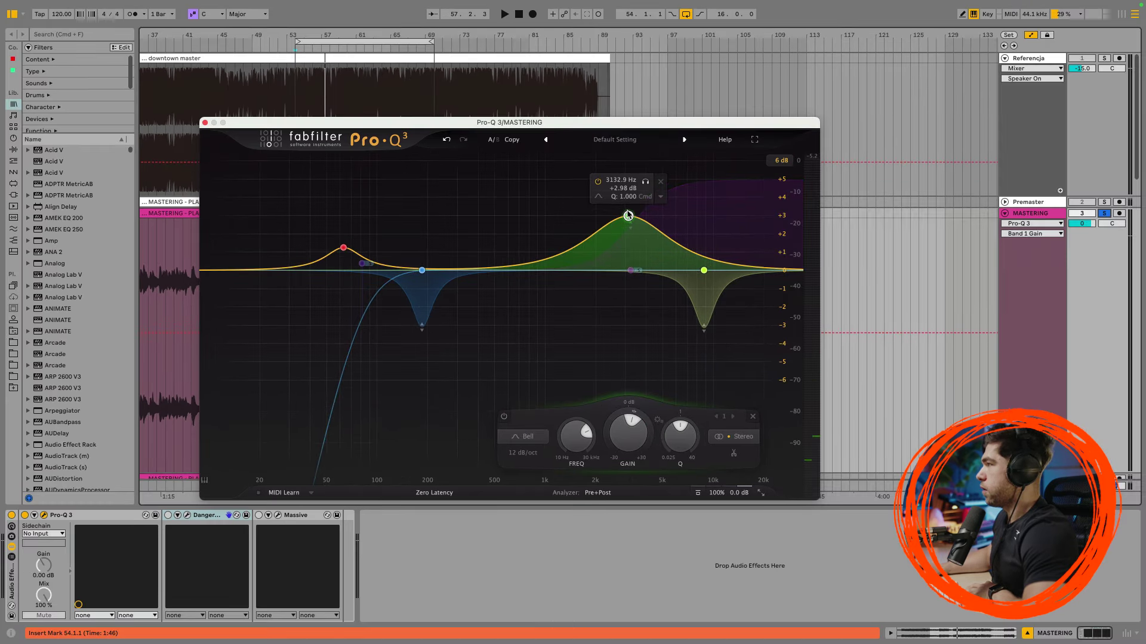
pyautogui.press('space')
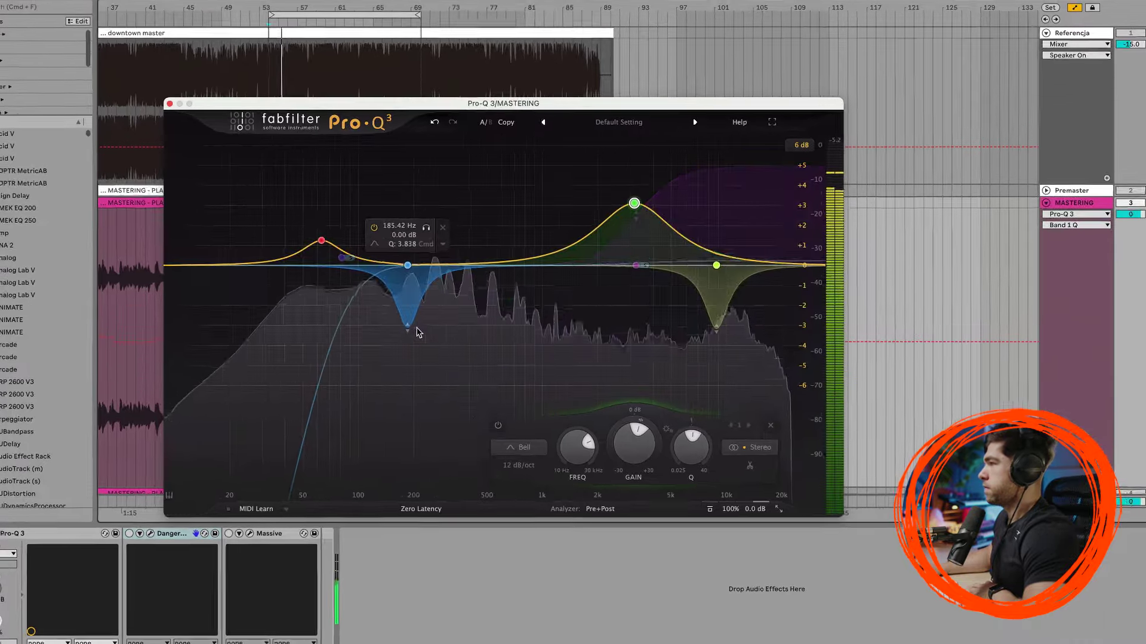
pyautogui.click(403, 333)
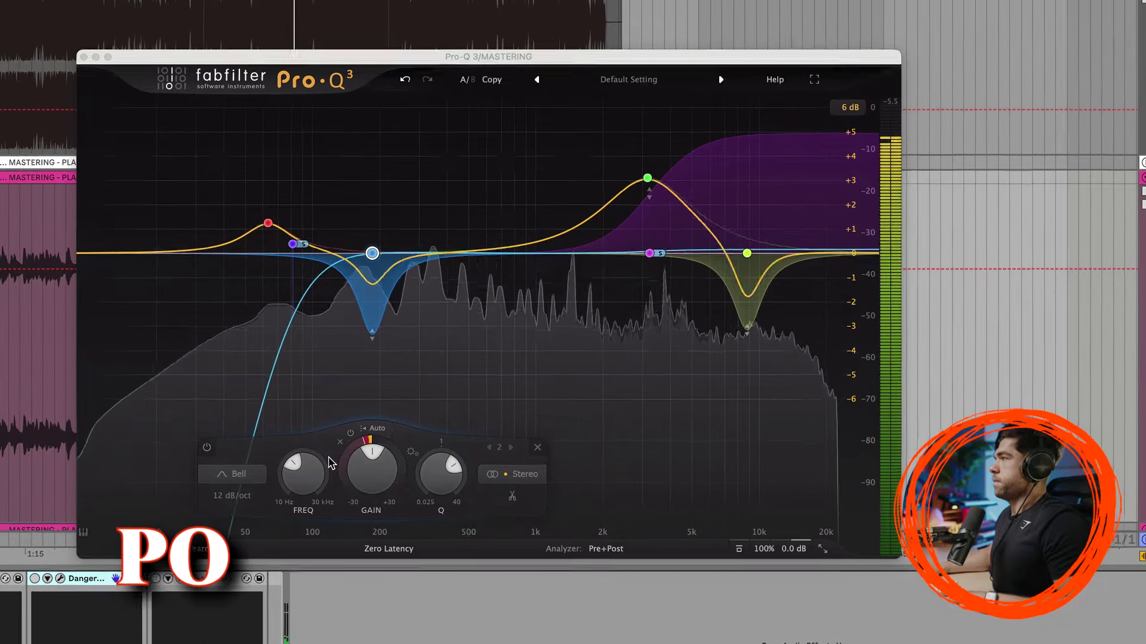
pyautogui.click(576, 485)
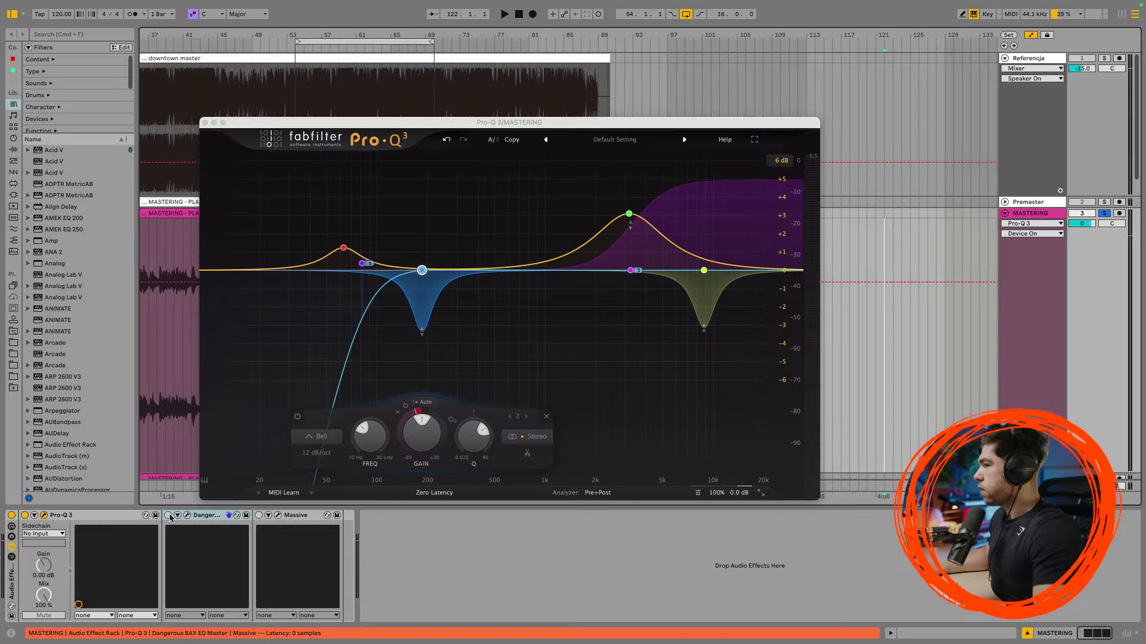
# - Enable and open Dangerous BAX EQ Master and Pulsar Massive, and move their windows clear of the Pro-Q 3 curve
pyautogui.click(168, 514)
pyautogui.click(187, 515)
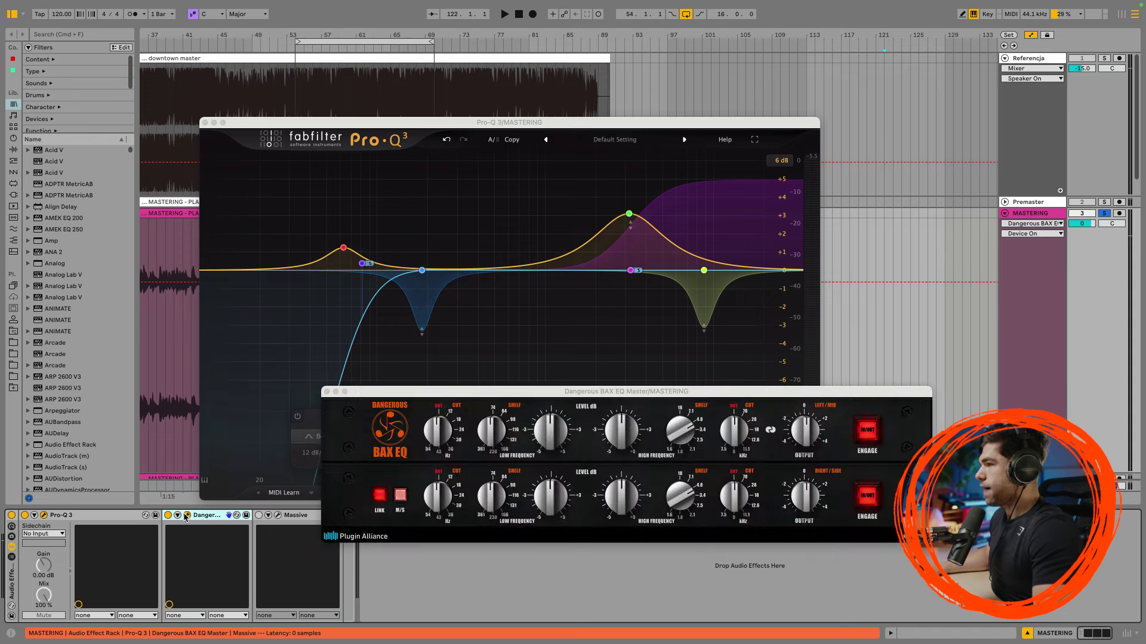
pyautogui.click(422, 270)
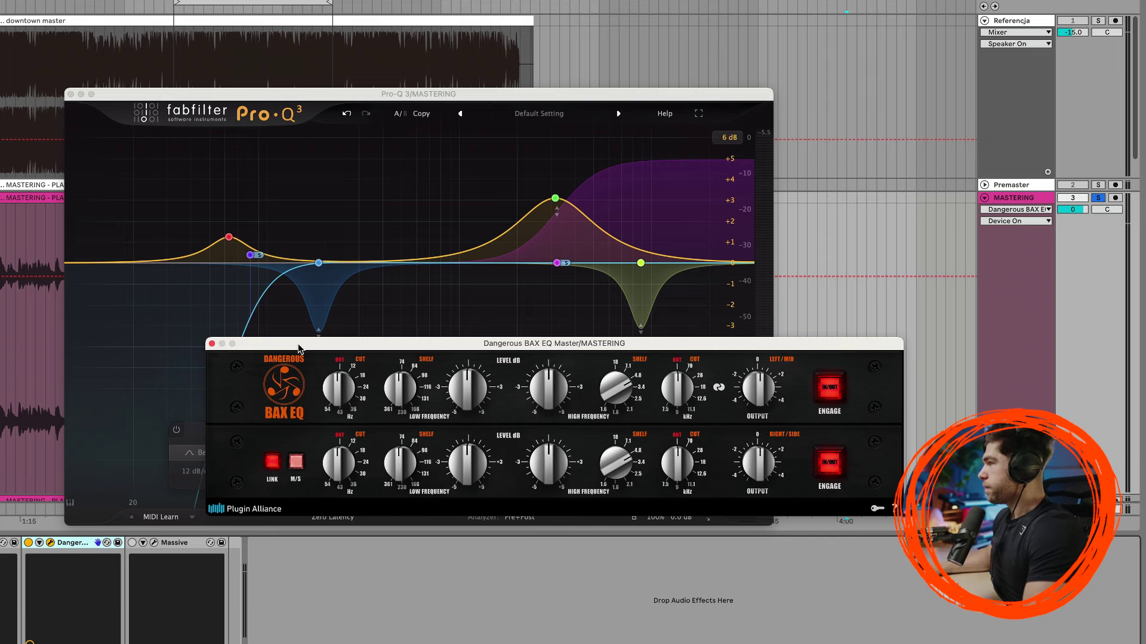
pyautogui.moveTo(438, 343); pyautogui.dragTo(441, 351)
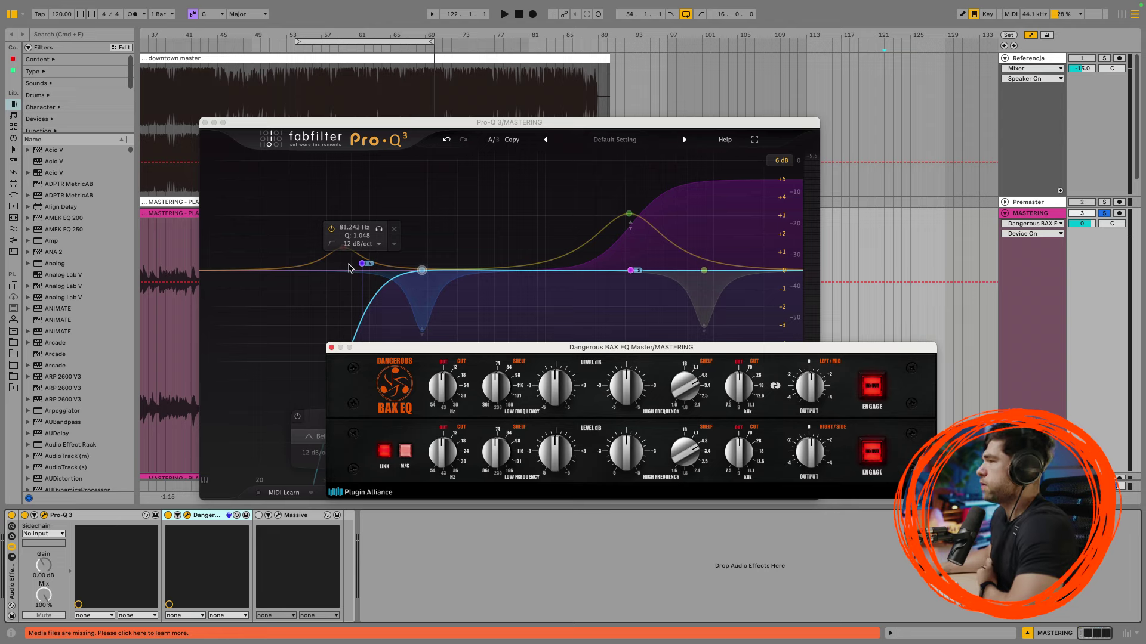
pyautogui.moveTo(475, 346); pyautogui.dragTo(476, 361)
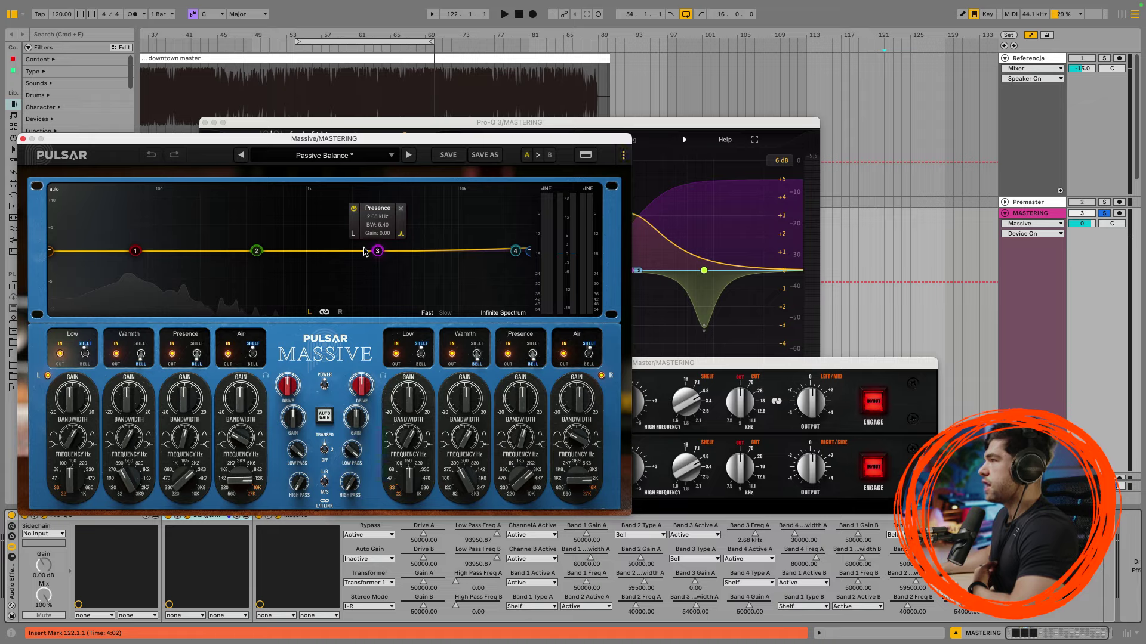
pyautogui.moveTo(298, 139); pyautogui.dragTo(701, 309)
# - Delete the static 3.16 kHz and 63 Hz bell boosts from Pro-Q 3
pyautogui.click(629, 214)
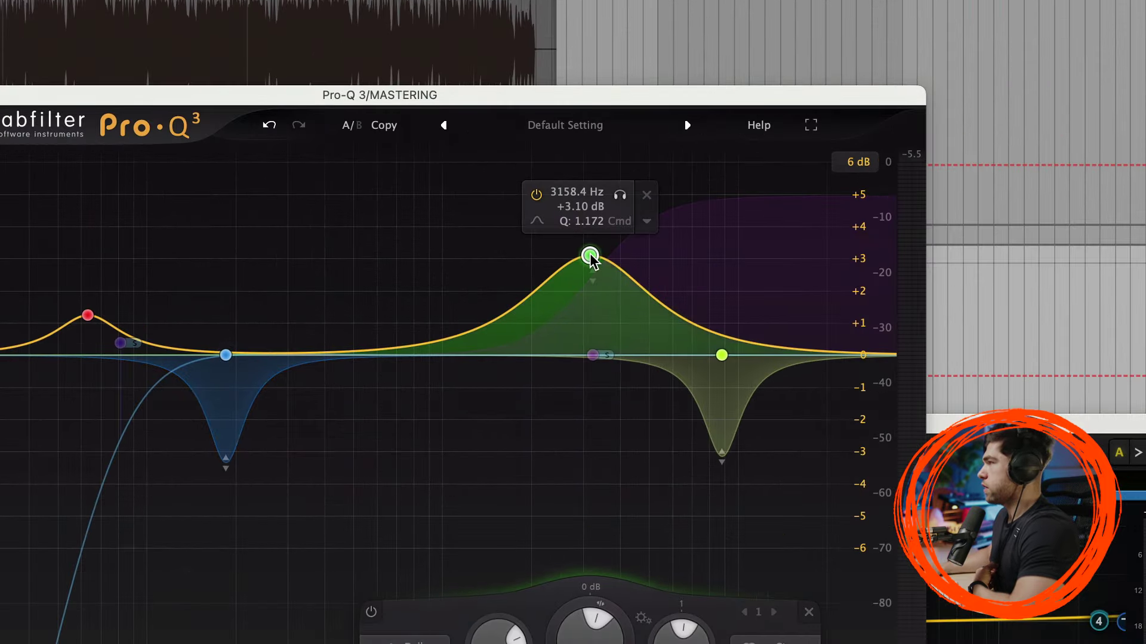
pyautogui.rightClick(629, 213)
pyautogui.click(647, 463)
pyautogui.rightClick(88, 315)
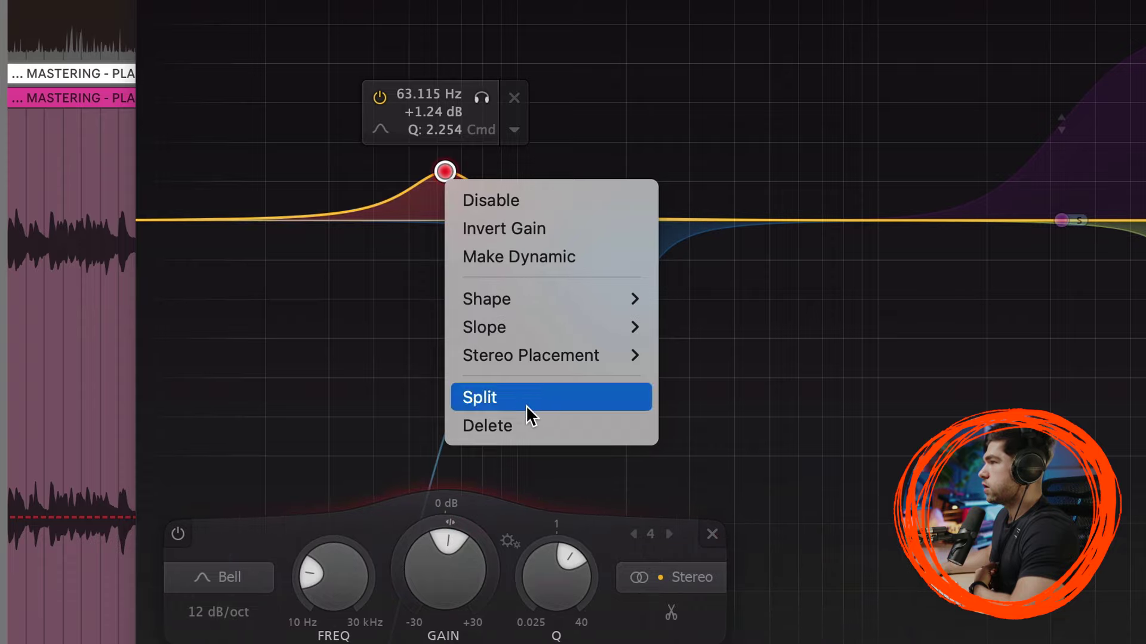
pyautogui.click(530, 425)
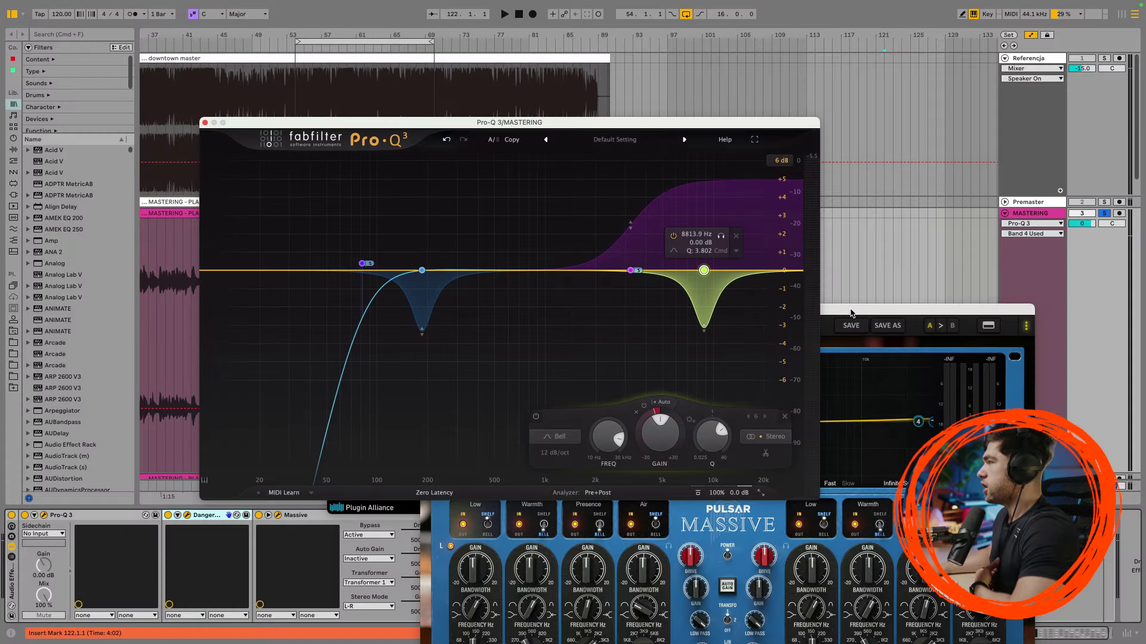
# - Close the Pulsar Massive window and move the Dangerous BAX EQ window over the lower part of Pro-Q 3
pyautogui.click(852, 311)
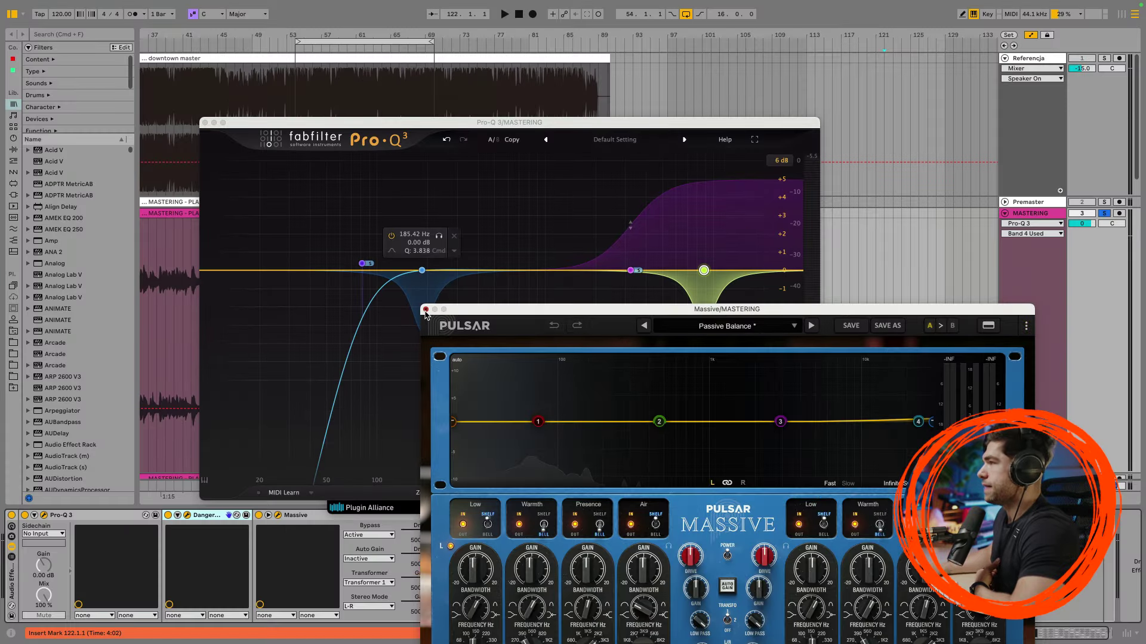
pyautogui.click(426, 309)
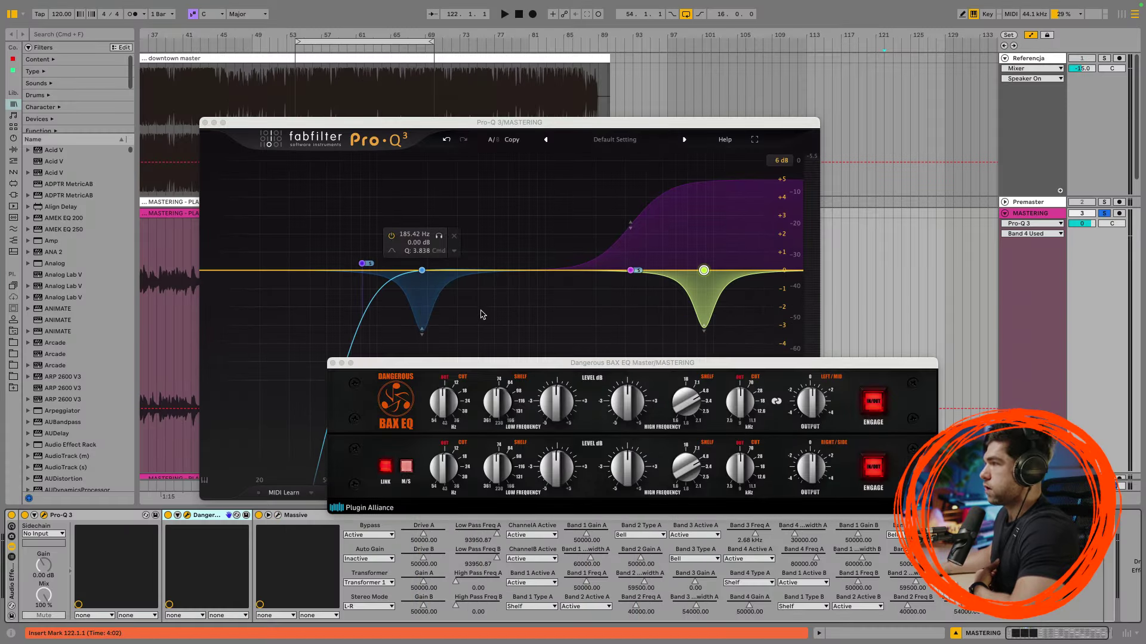
pyautogui.moveTo(464, 365); pyautogui.dragTo(434, 291)
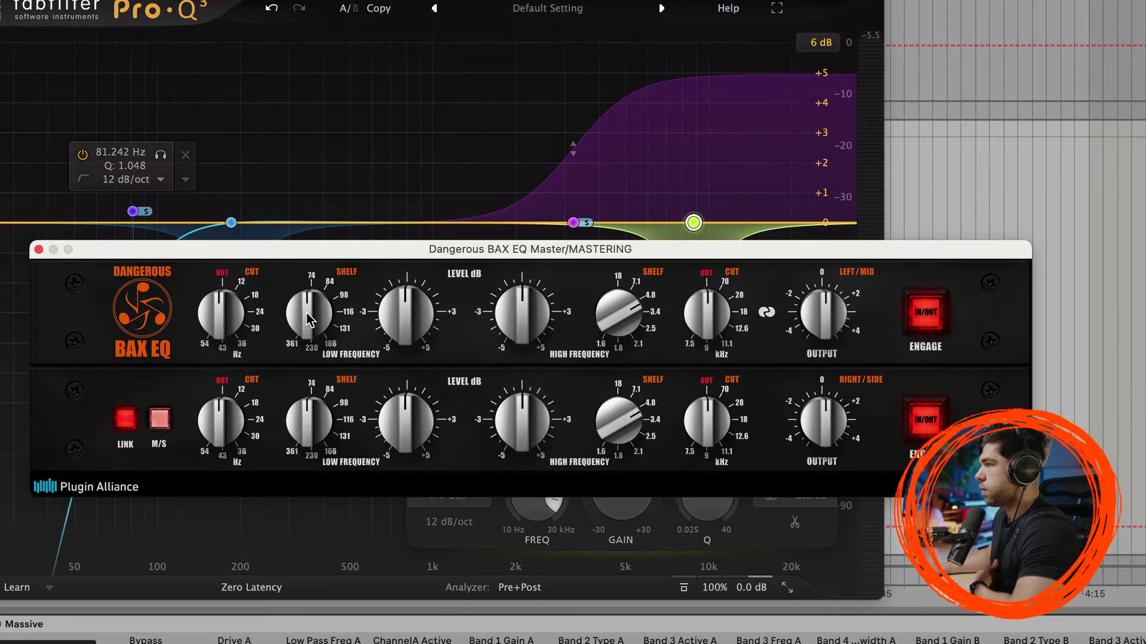
# - Boost the BAX EQ low shelf on both linked channels and tune its frequency and level during playback
pyautogui.moveTo(309, 320); pyautogui.dragTo(316, 295)
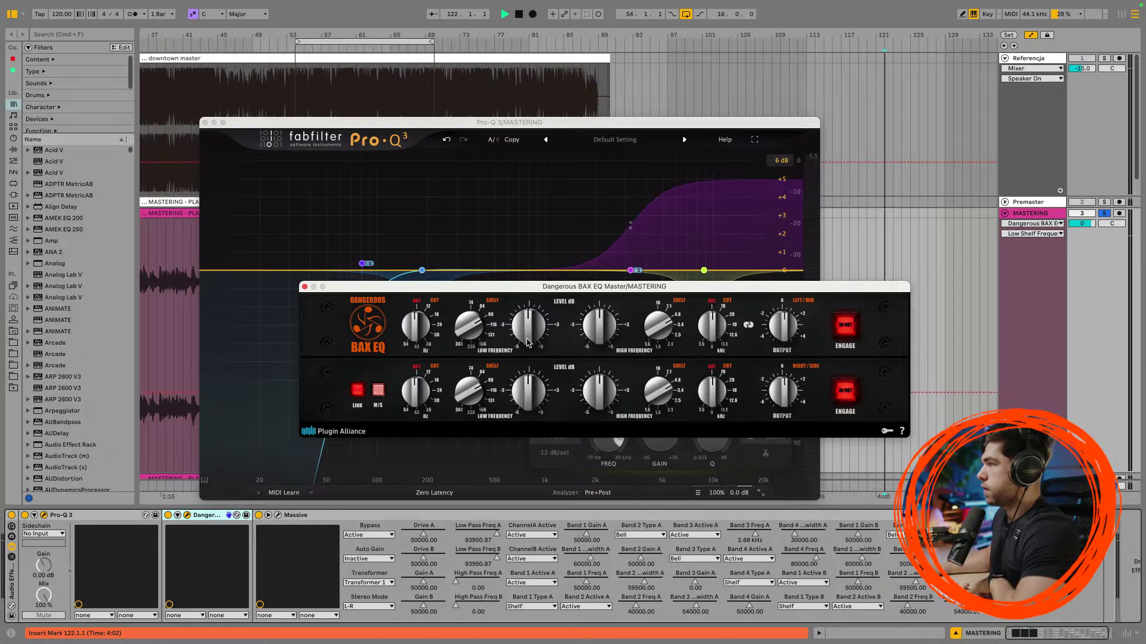
pyautogui.moveTo(527, 344); pyautogui.dragTo(523, 270)
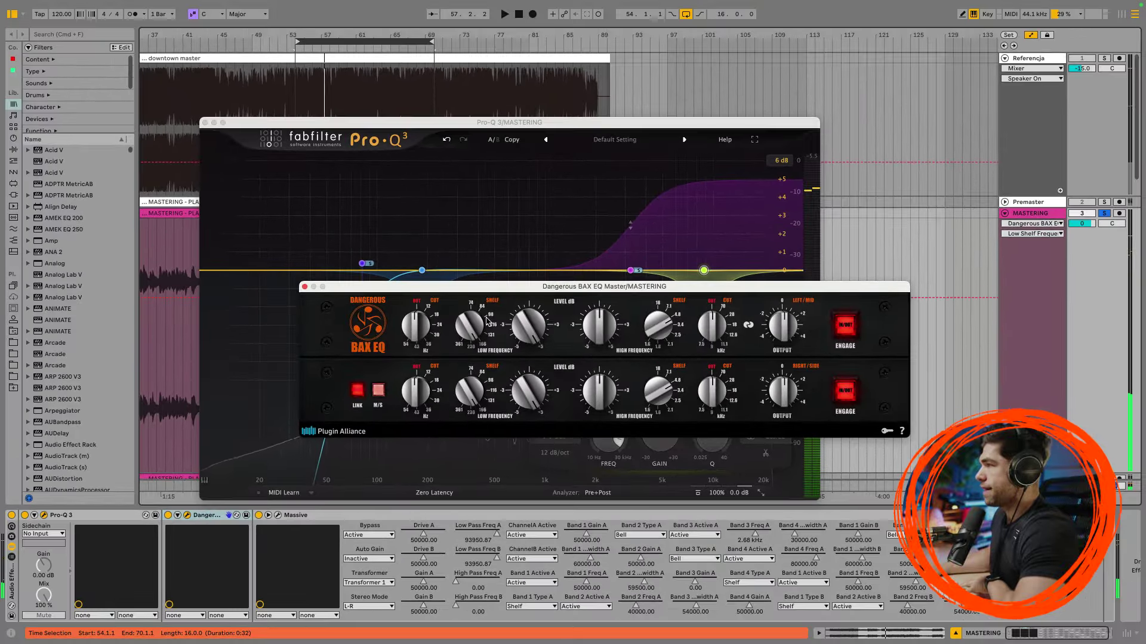
pyautogui.press('space')
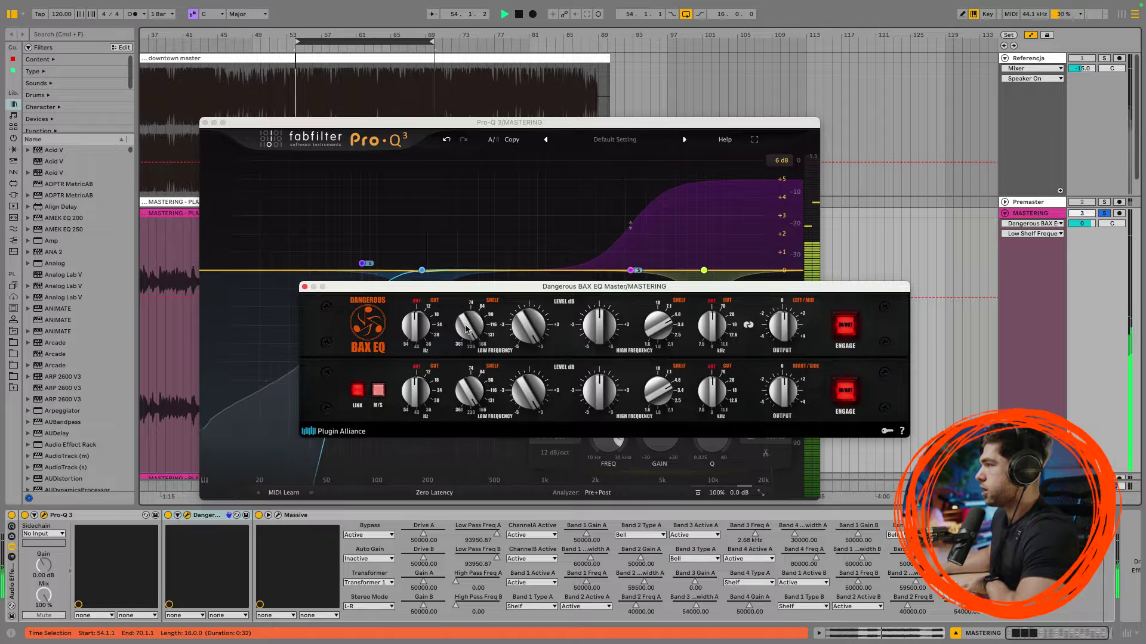
pyautogui.moveTo(478, 333); pyautogui.dragTo(471, 339)
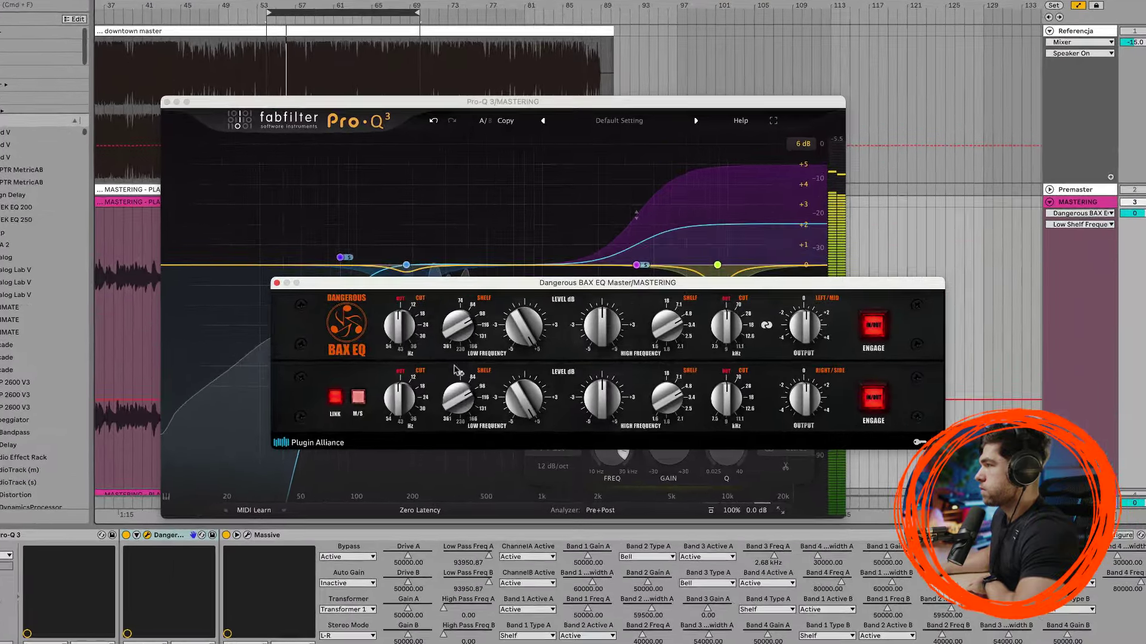
pyautogui.moveTo(456, 355); pyautogui.dragTo(453, 308)
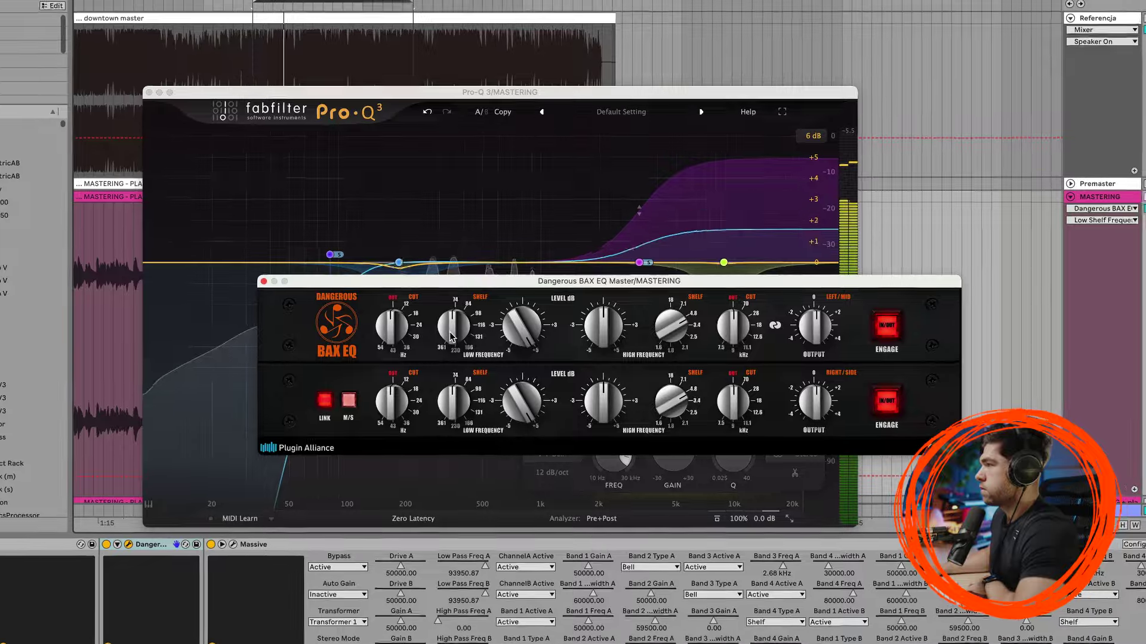
pyautogui.moveTo(505, 340); pyautogui.dragTo(512, 345)
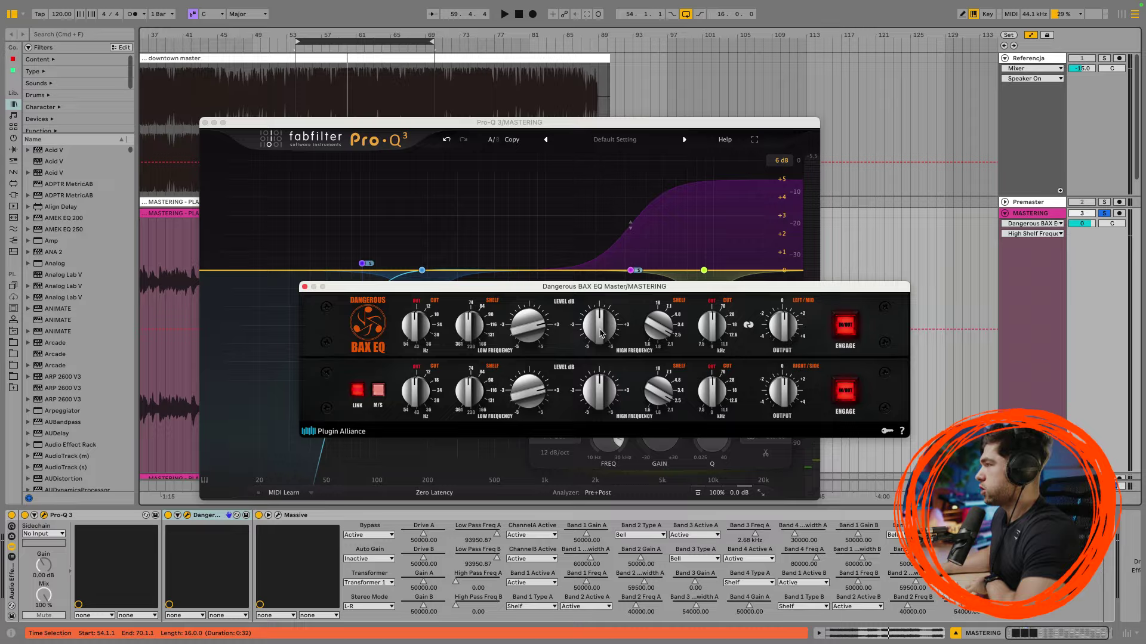
# - Boost the BAX EQ high shelf on both linked channels, tuning its frequency and level during playback
pyautogui.moveTo(655, 338); pyautogui.dragTo(645, 230)
pyautogui.press('space')
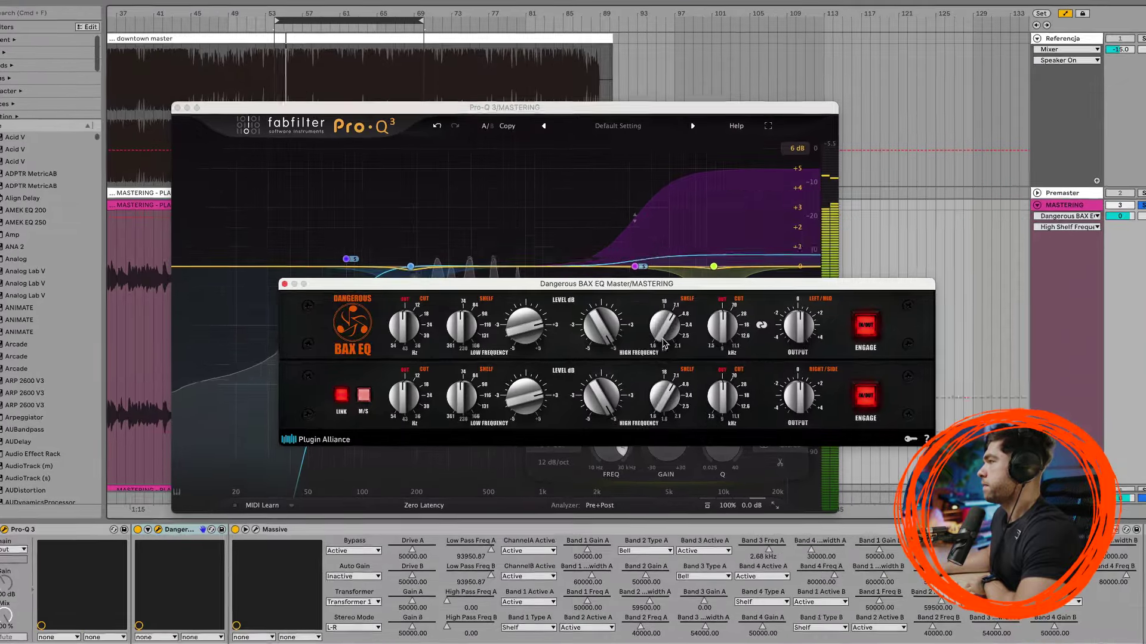
pyautogui.moveTo(665, 344); pyautogui.dragTo(665, 334)
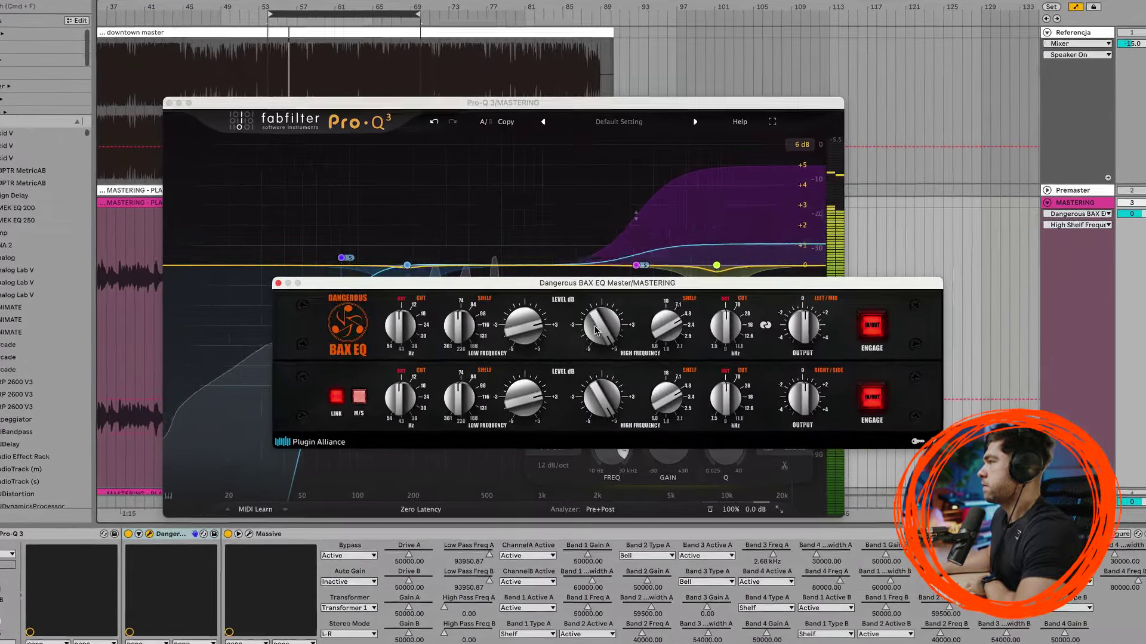
pyautogui.moveTo(596, 326); pyautogui.dragTo(593, 355)
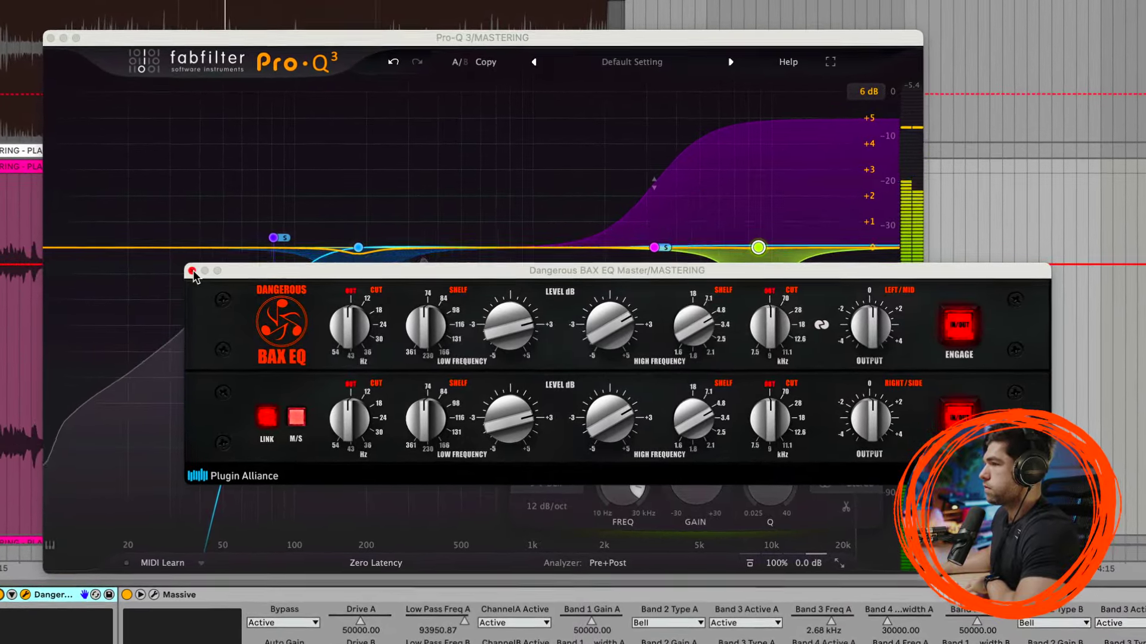
# - Close the BAX EQ and Pro-Q 3 windows, open Pulsar Massive and move its window fully into view
pyautogui.click(192, 271)
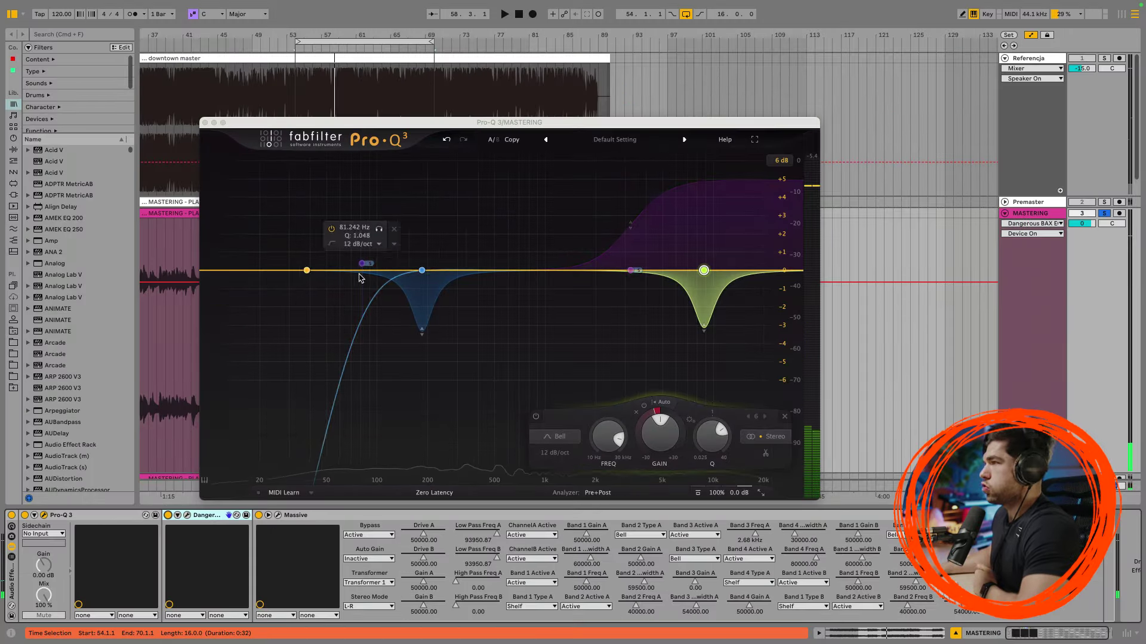
pyautogui.click(204, 123)
pyautogui.click(276, 518)
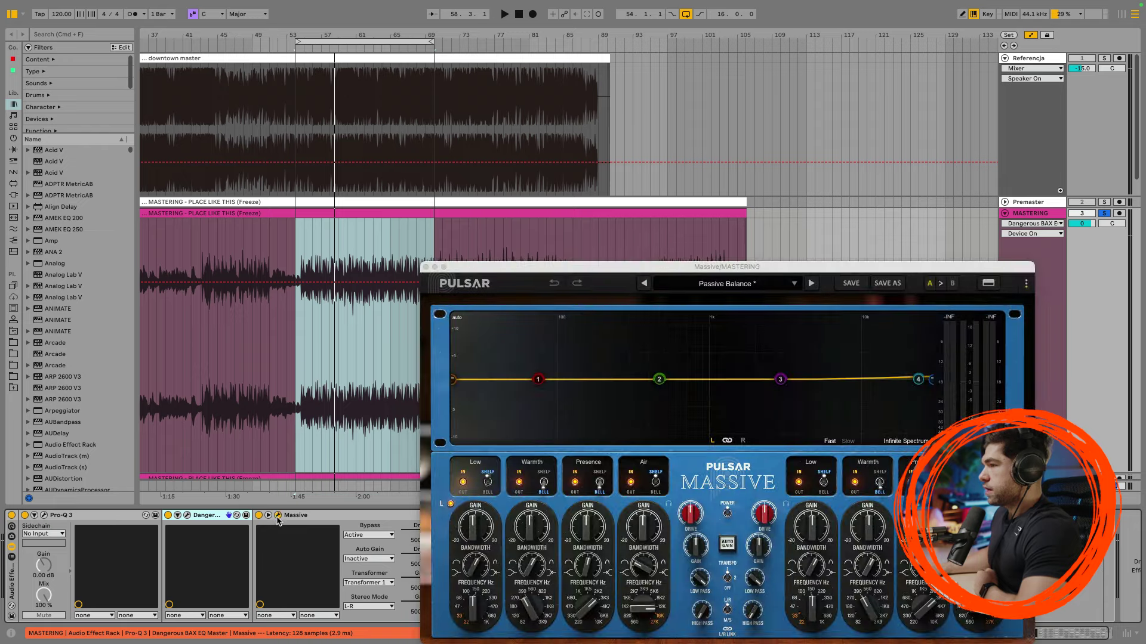
pyautogui.moveTo(582, 269); pyautogui.dragTo(457, 184)
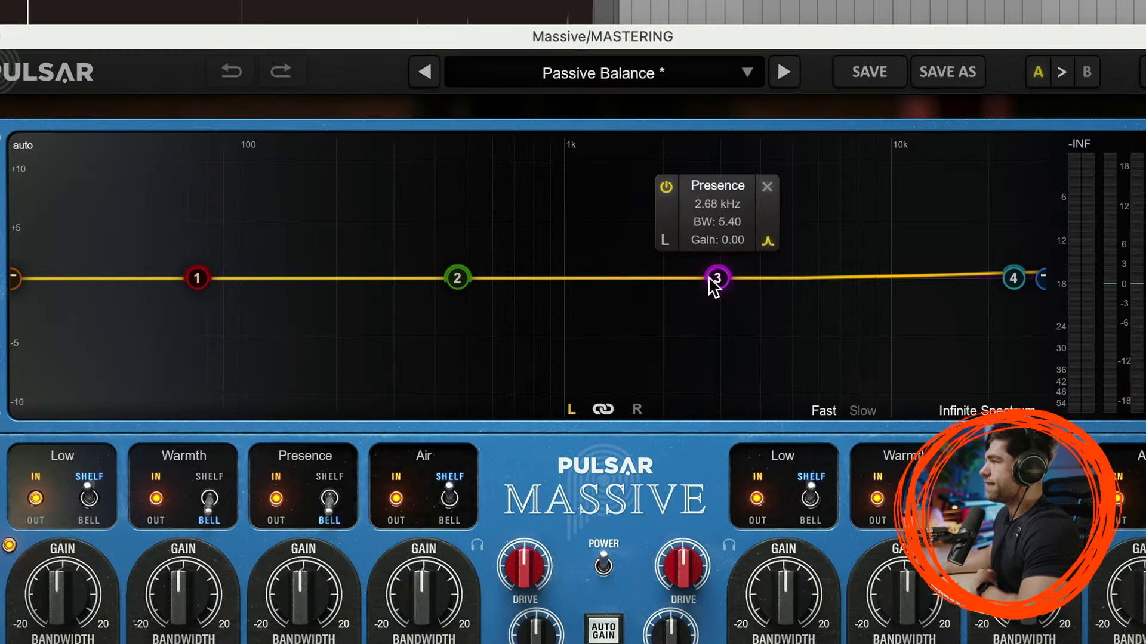
# - Boost the Presence bell band in Pulsar Massive during playback, settling its gain at 5.80
pyautogui.click(711, 278)
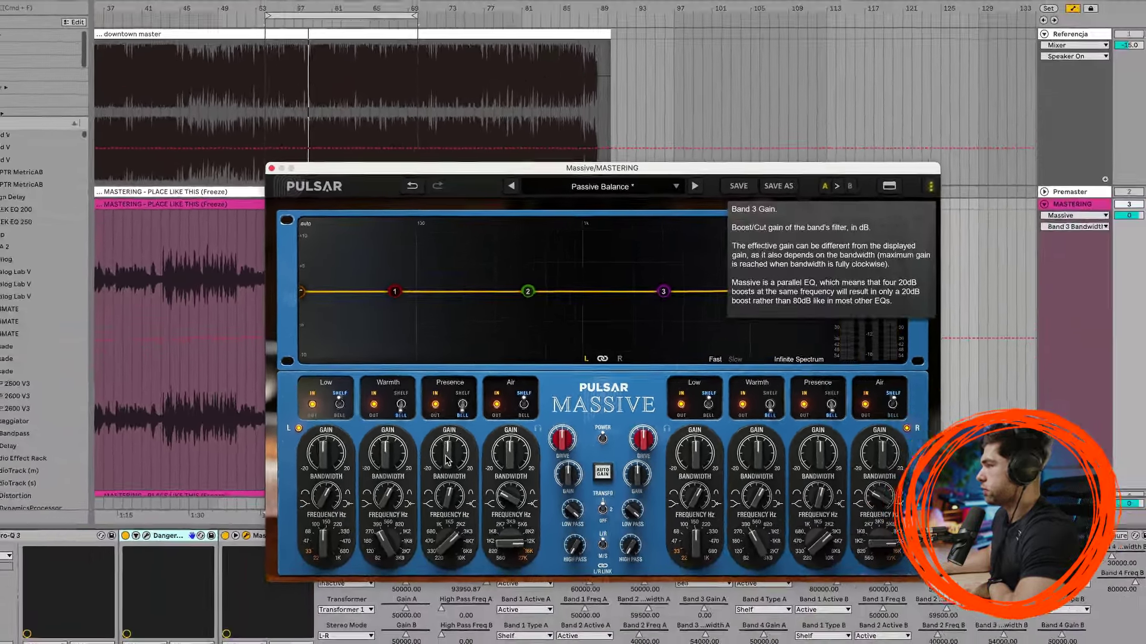
pyautogui.press('space')
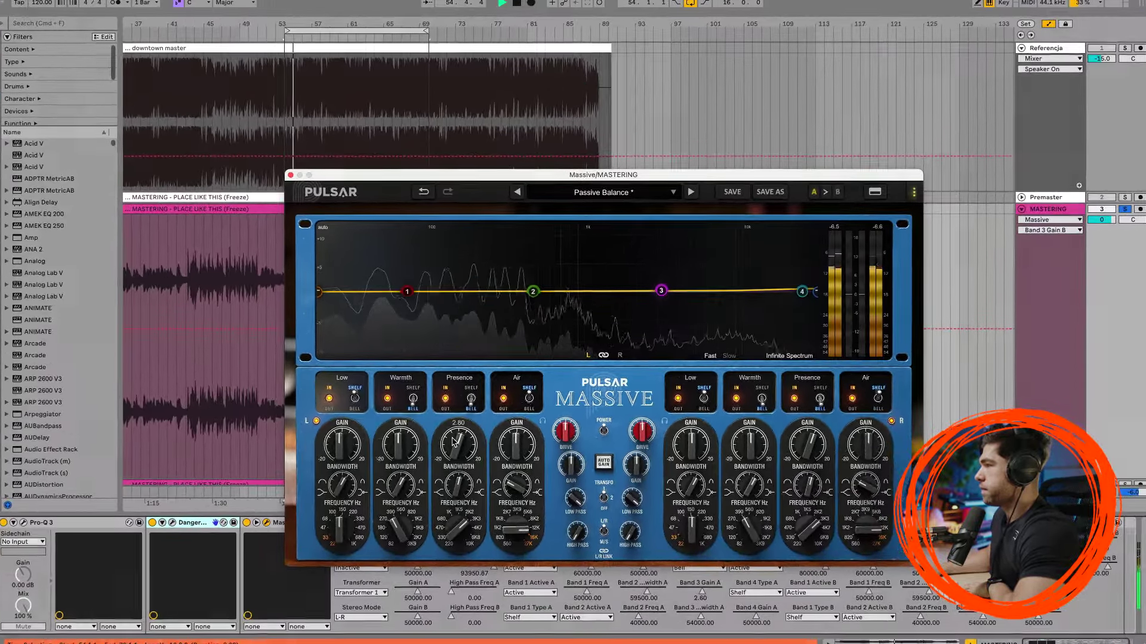
pyautogui.moveTo(459, 445); pyautogui.dragTo(449, 433)
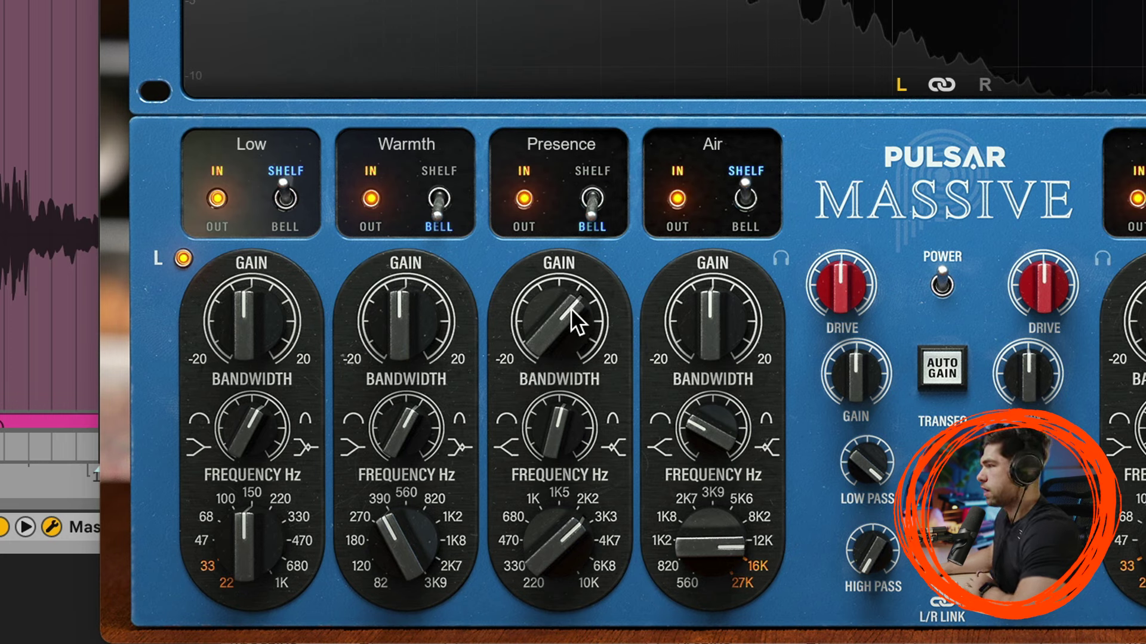
pyautogui.moveTo(570, 308); pyautogui.dragTo(567, 298)
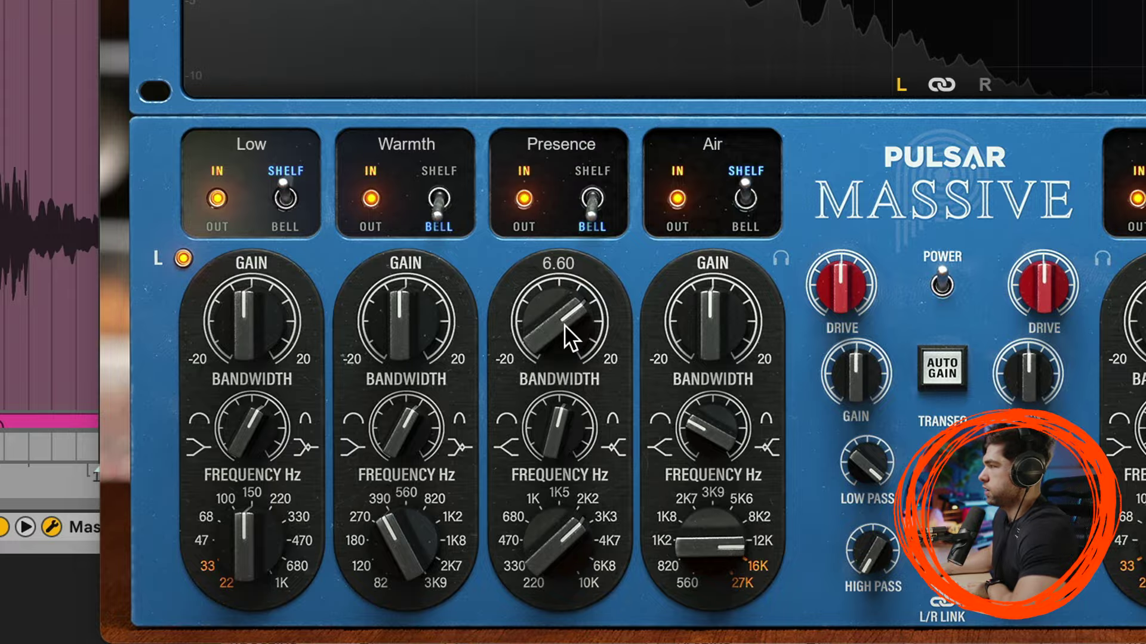
pyautogui.moveTo(564, 324); pyautogui.dragTo(547, 328)
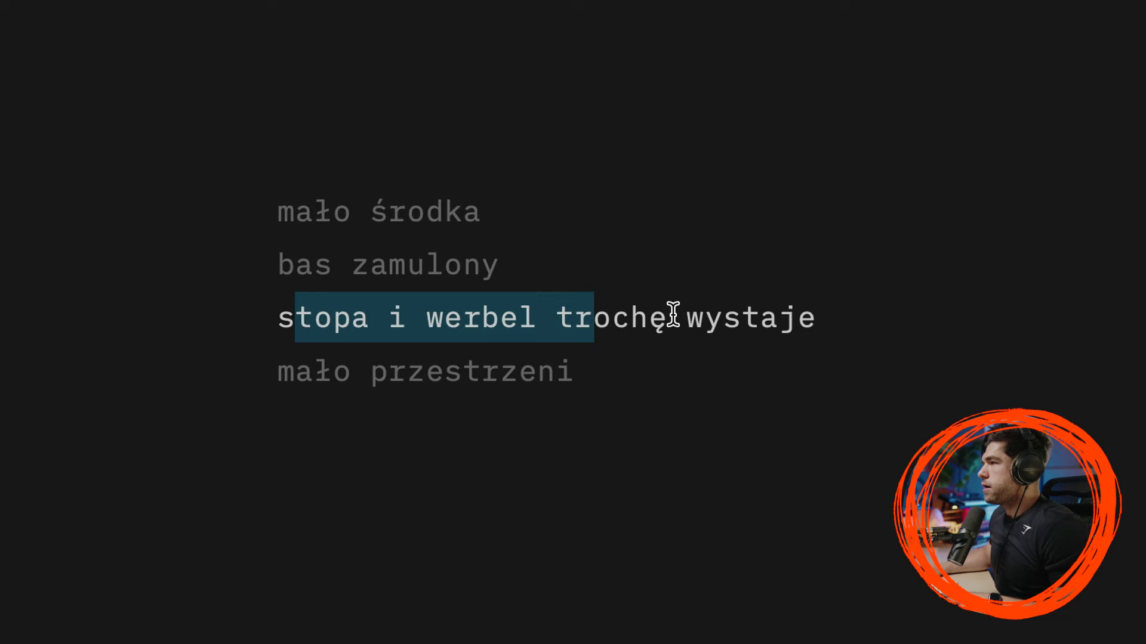
# - Highlight the "stopa i werbel trochę wystaje" line in the mix notes
pyautogui.moveTo(670, 317); pyautogui.dragTo(800, 302)
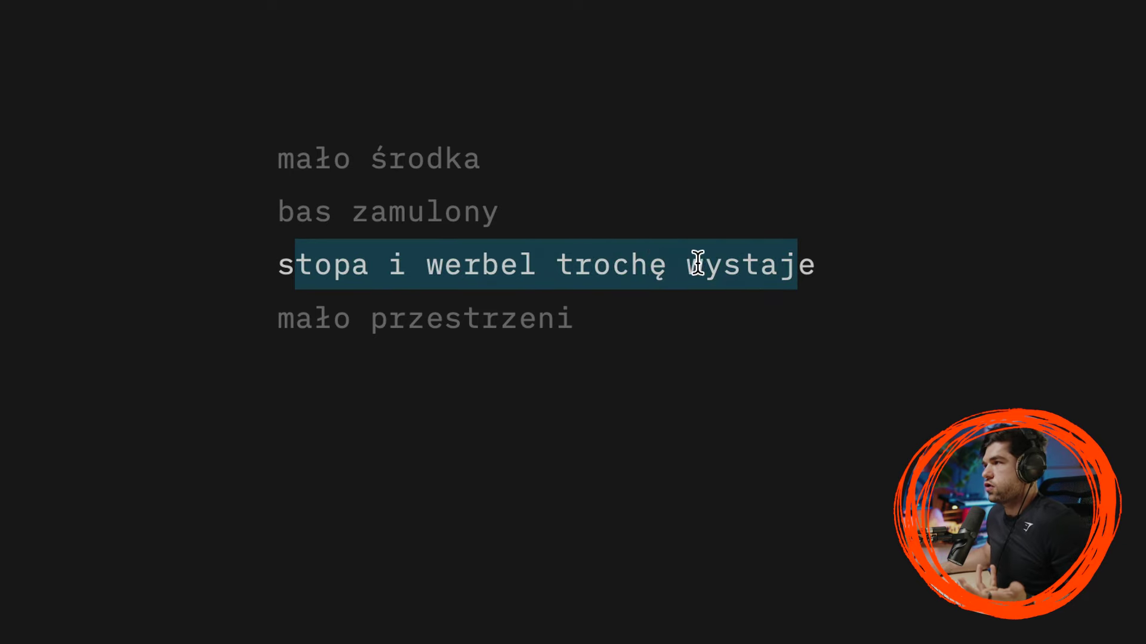
pyautogui.moveTo(822, 267); pyautogui.dragTo(333, 320)
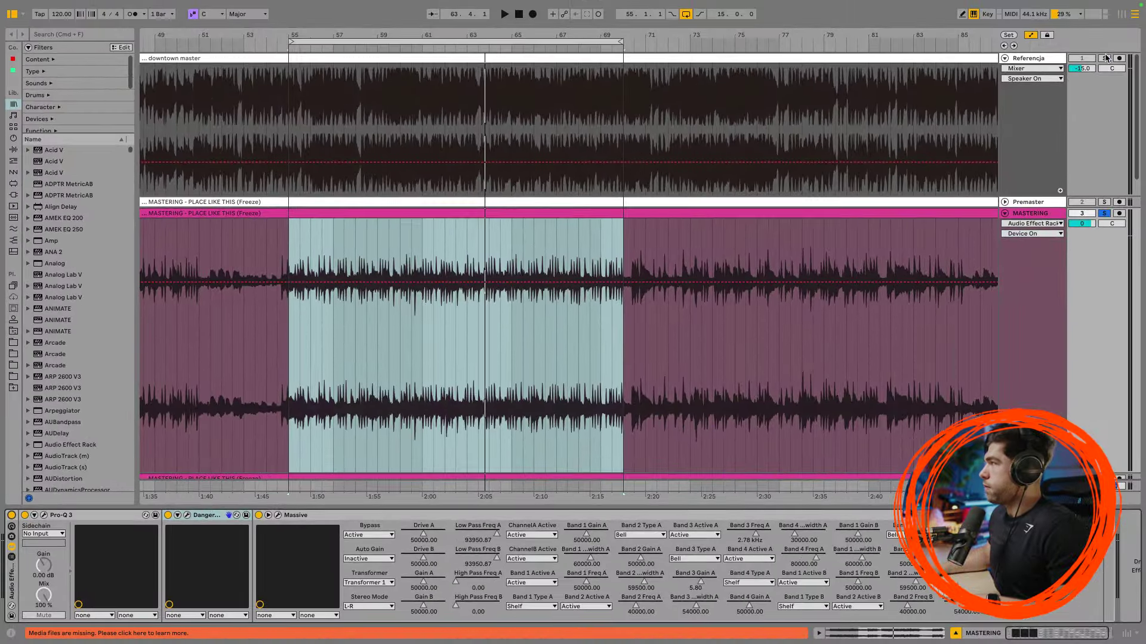
# - Compare the Referencja track with the processed MASTERING track by soloing them alternately during playback
pyautogui.click(1106, 58)
pyautogui.press('space')
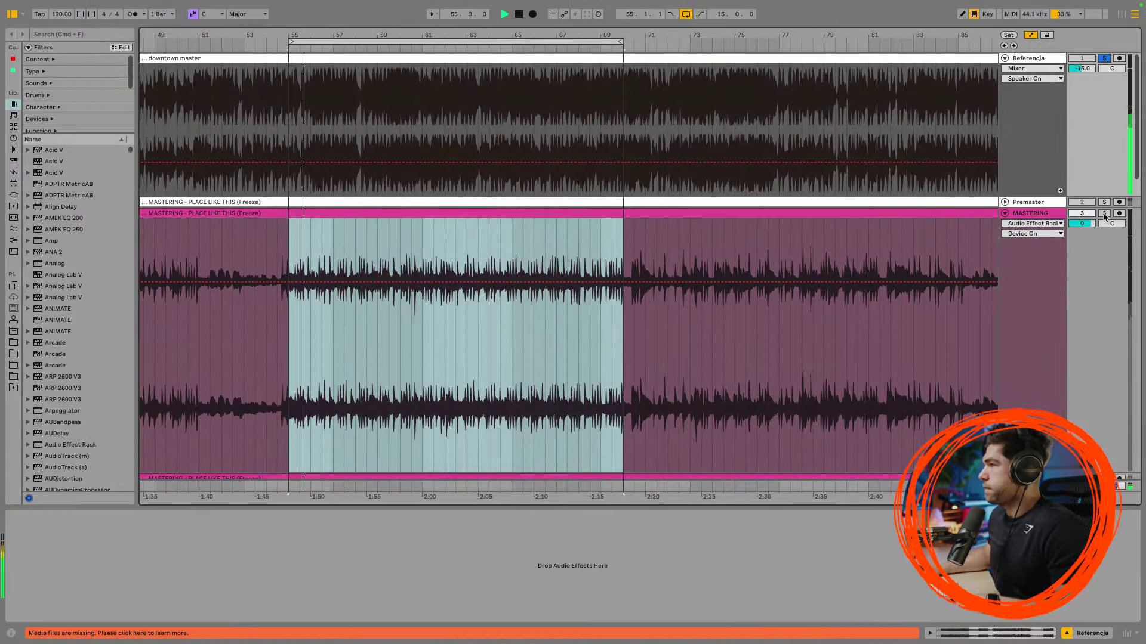
pyautogui.click(1105, 215)
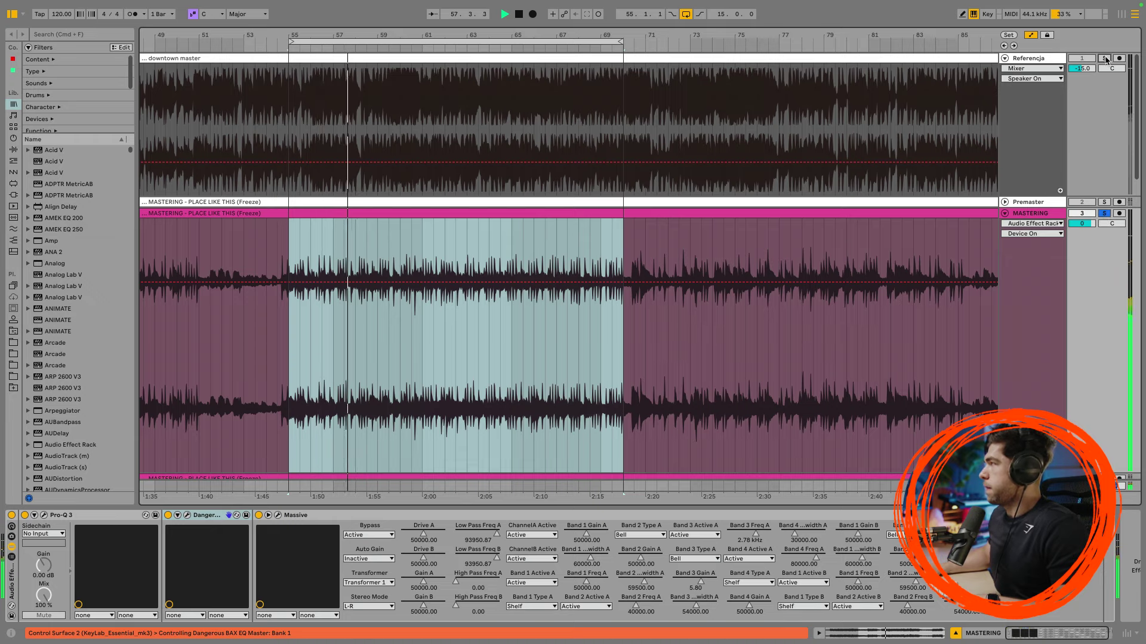
pyautogui.click(1106, 57)
pyautogui.press('space')
# - Bypass the effect rack on the MASTERING track and compare its unprocessed sound with the soloed Referencja track
pyautogui.click(1058, 213)
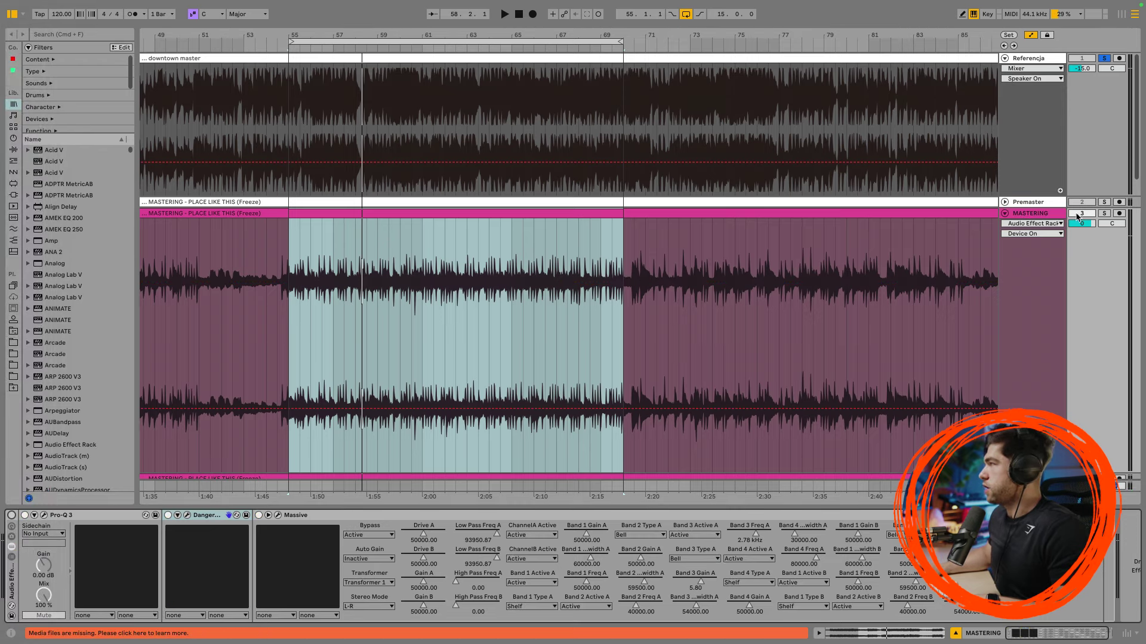
pyautogui.click(1104, 213)
pyautogui.press('space')
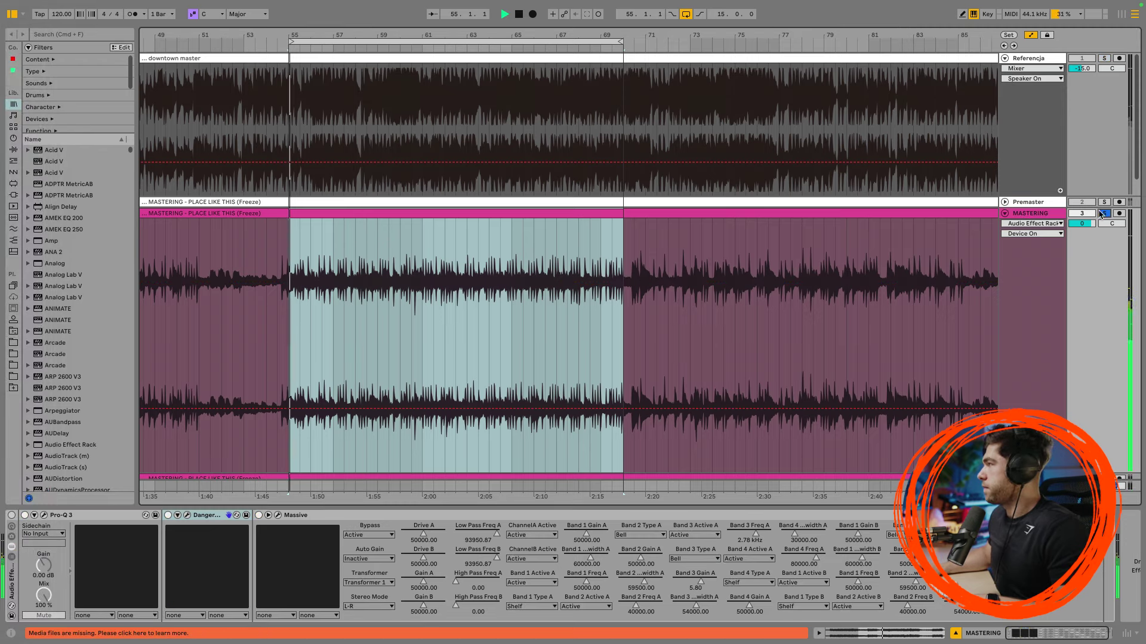
pyautogui.click(1103, 58)
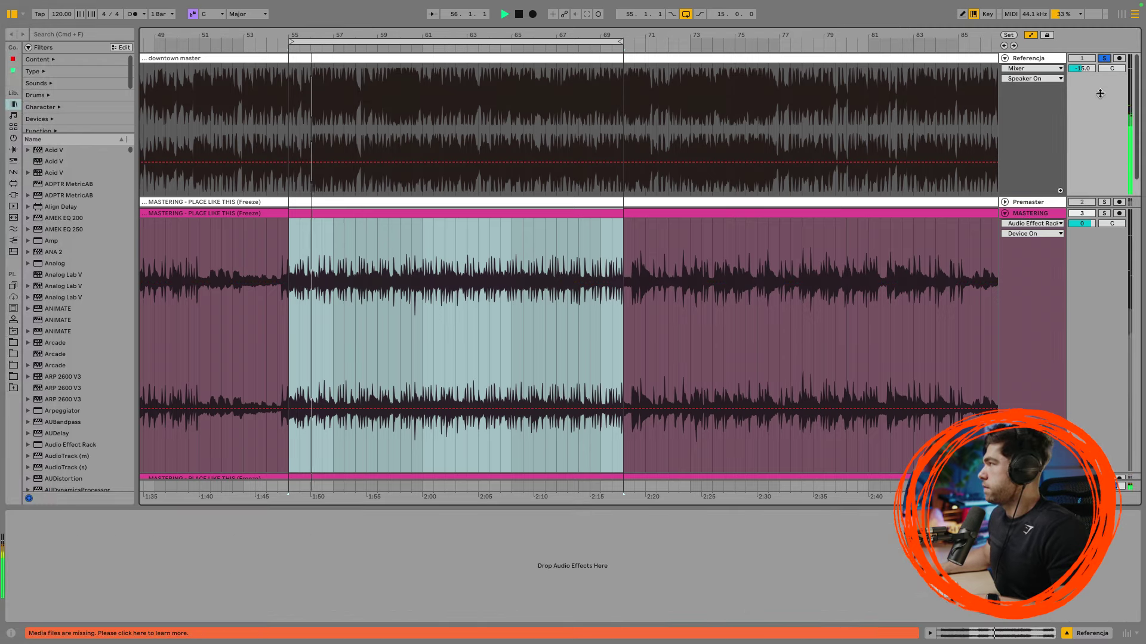
pyautogui.click(1104, 214)
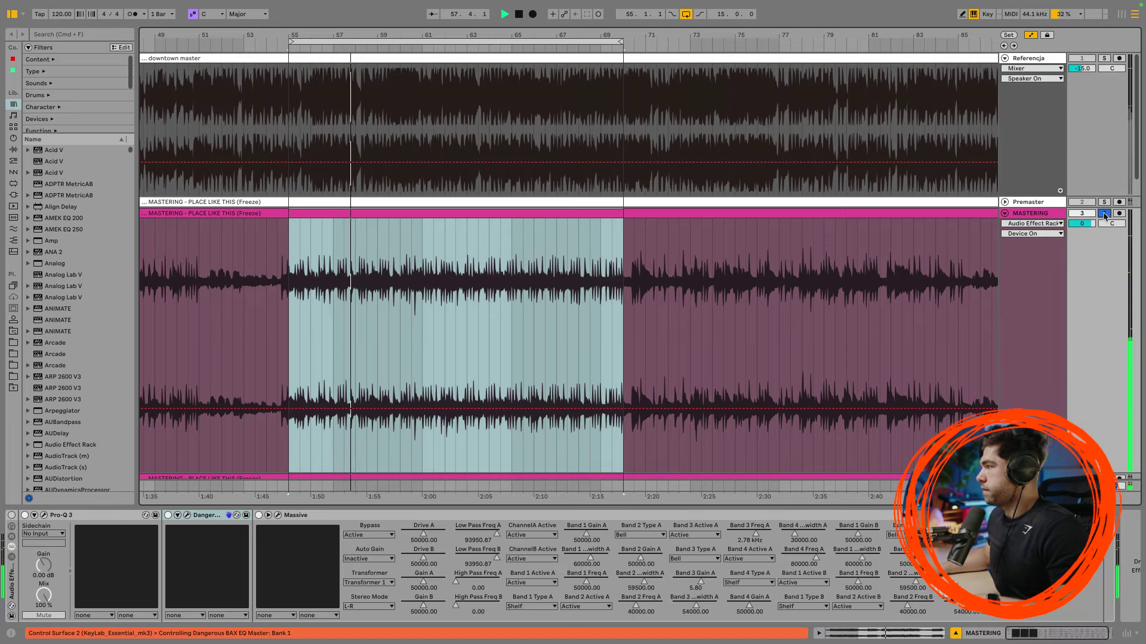
pyautogui.press('space')
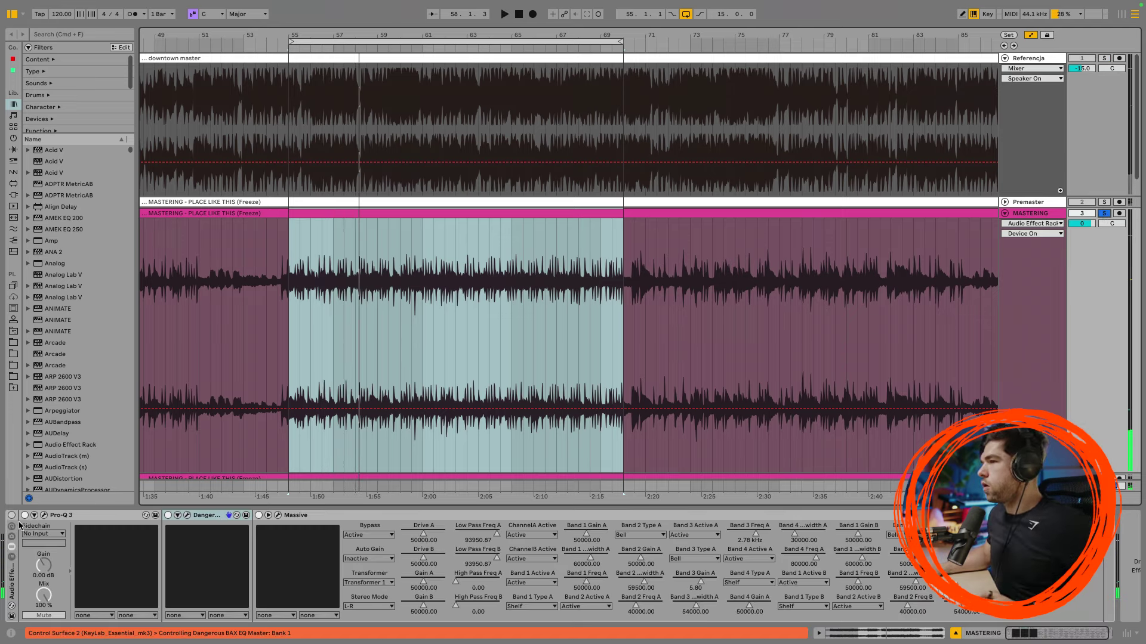